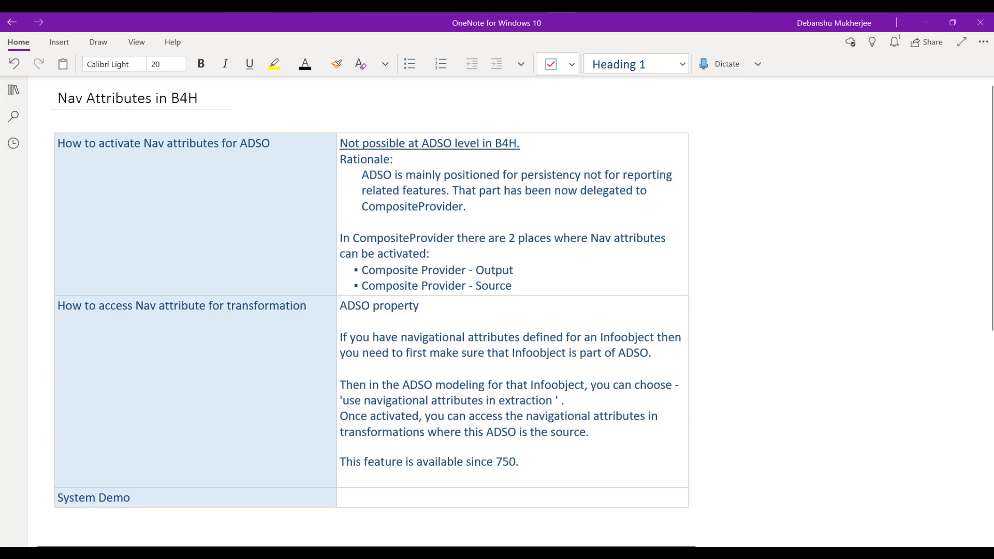
Switch to Eclipse and examine the ZDF_SALES_ITM data flow from the ODP_CDS source system up to the ZDCSDITM DataStore object
key(alt+Tab)
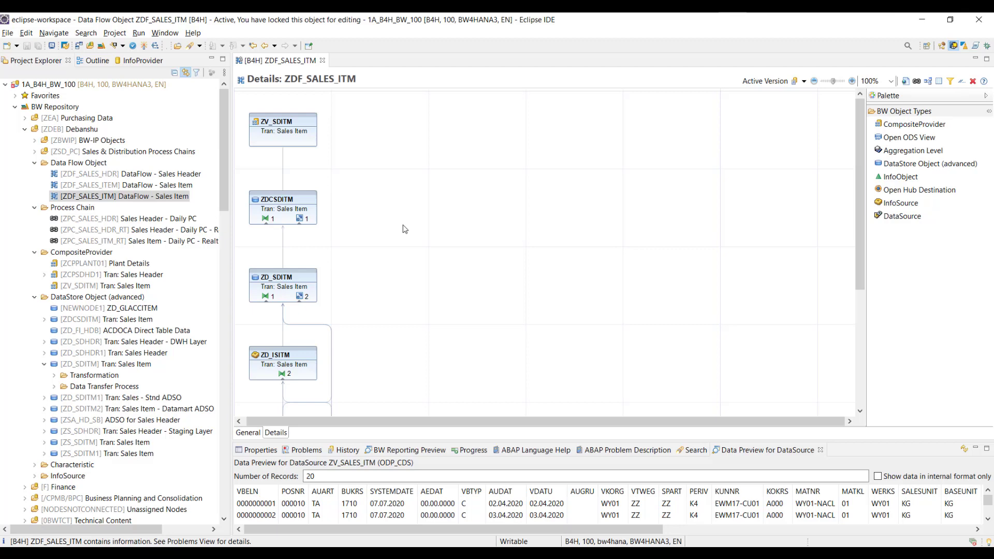
scroll(407, 228, down, 5)
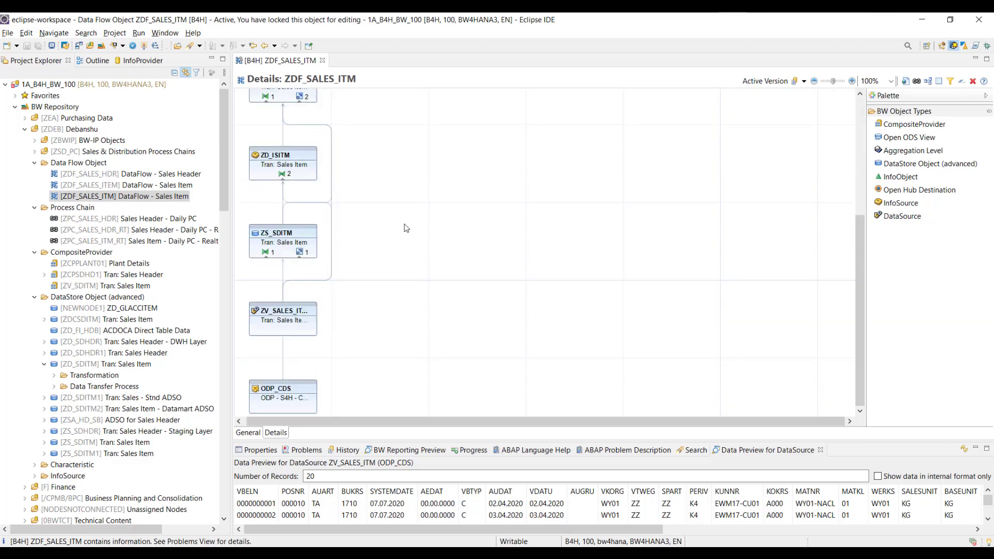
mouse_move(295, 397)
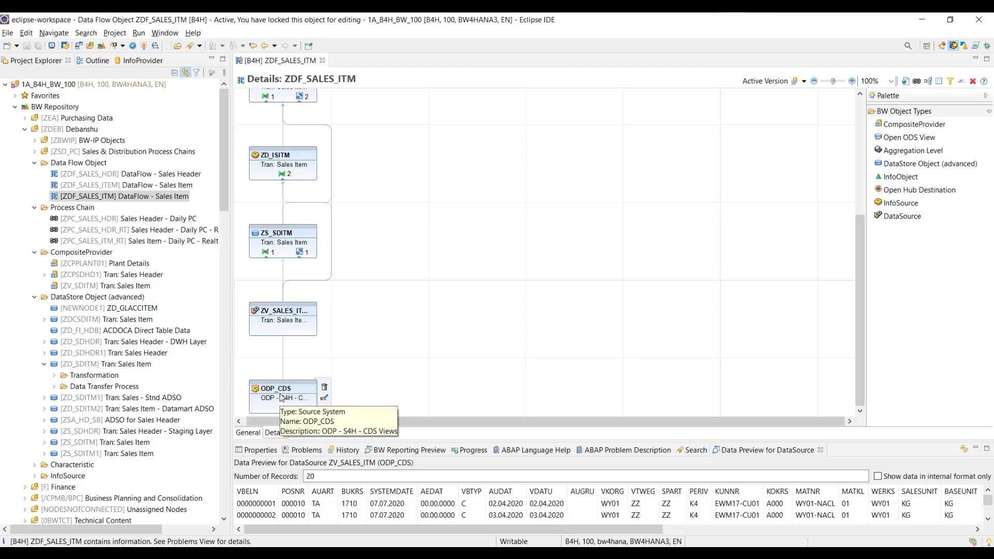
mouse_move(293, 321)
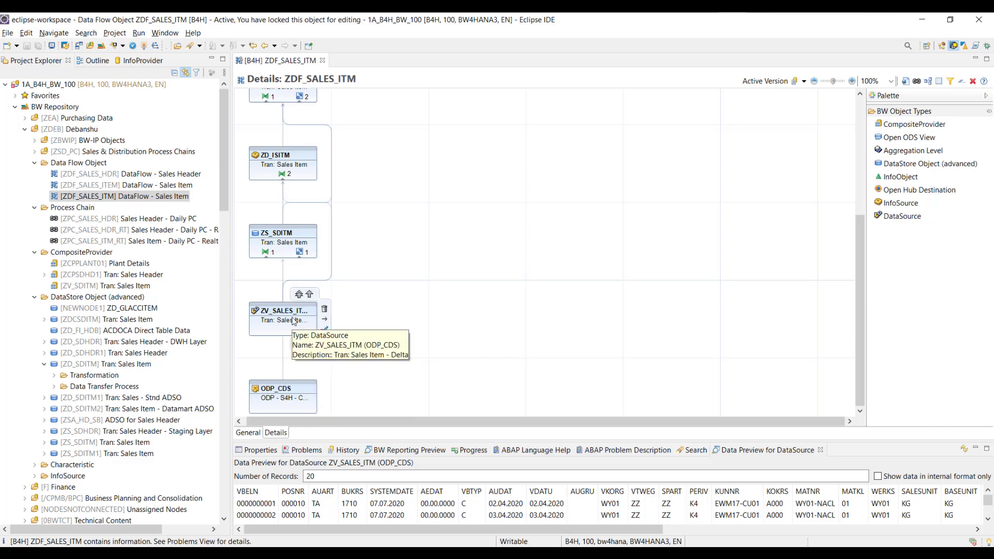
scroll(293, 321, up, 3)
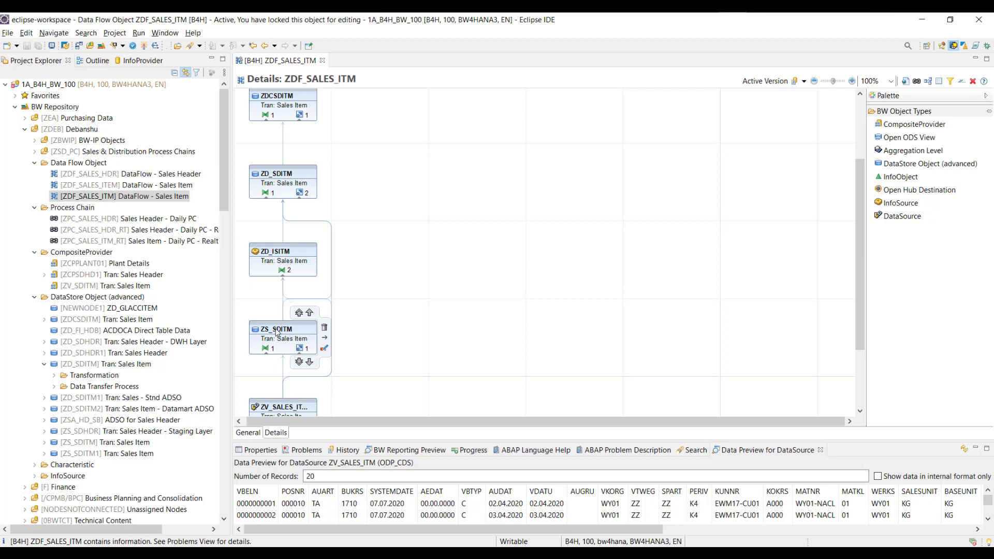
mouse_move(293, 252)
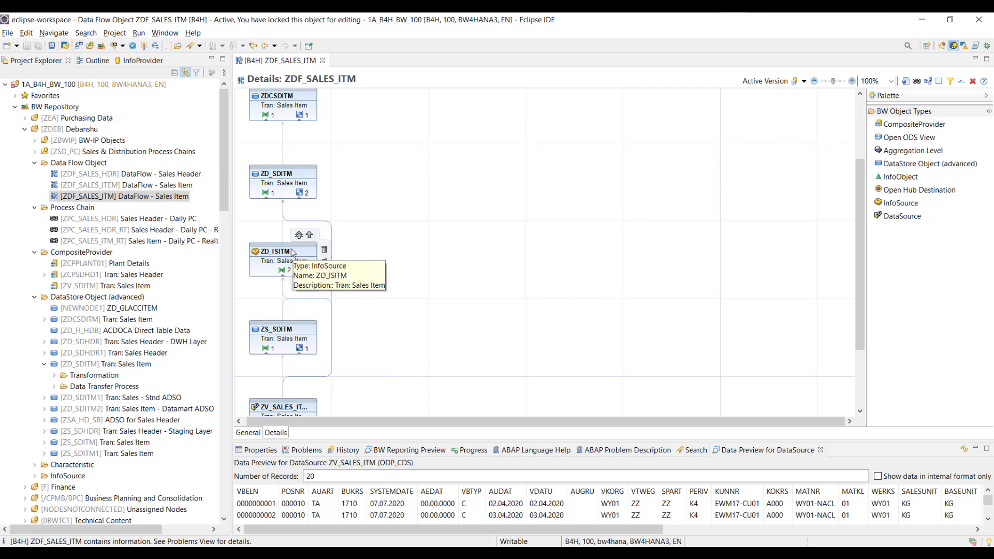
mouse_move(285, 178)
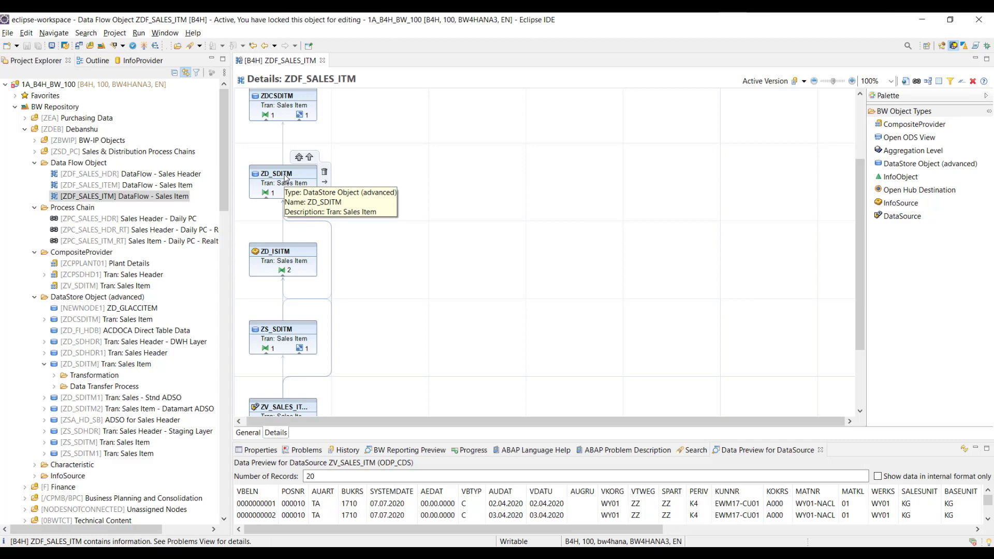
scroll(285, 179, up, 3)
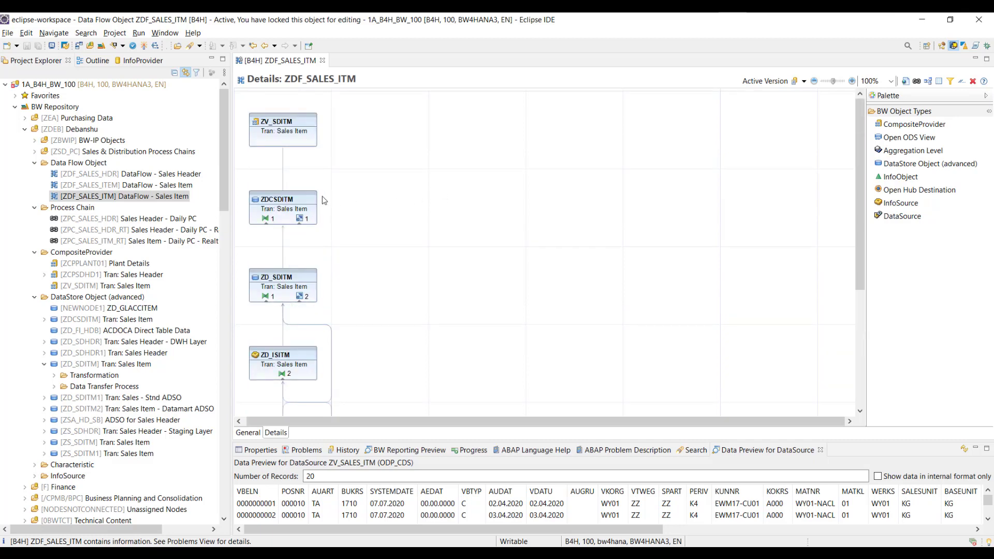
mouse_move(317, 200)
Open the ZV_SDITM CompositeProvider from the data flow and expand the characteristics of its ZDCSDITM source in the scenario
mouse_move(304, 126)
click(285, 125)
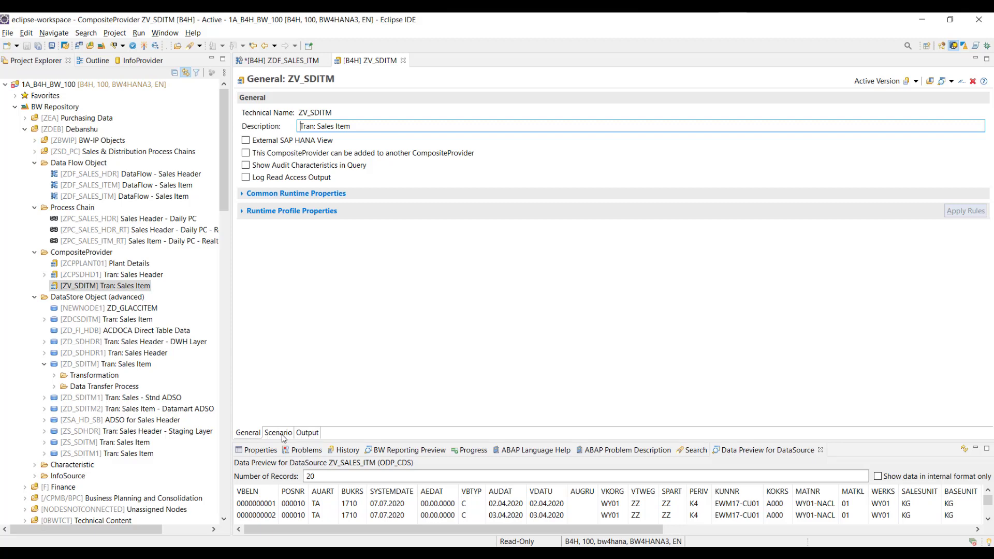
click(283, 435)
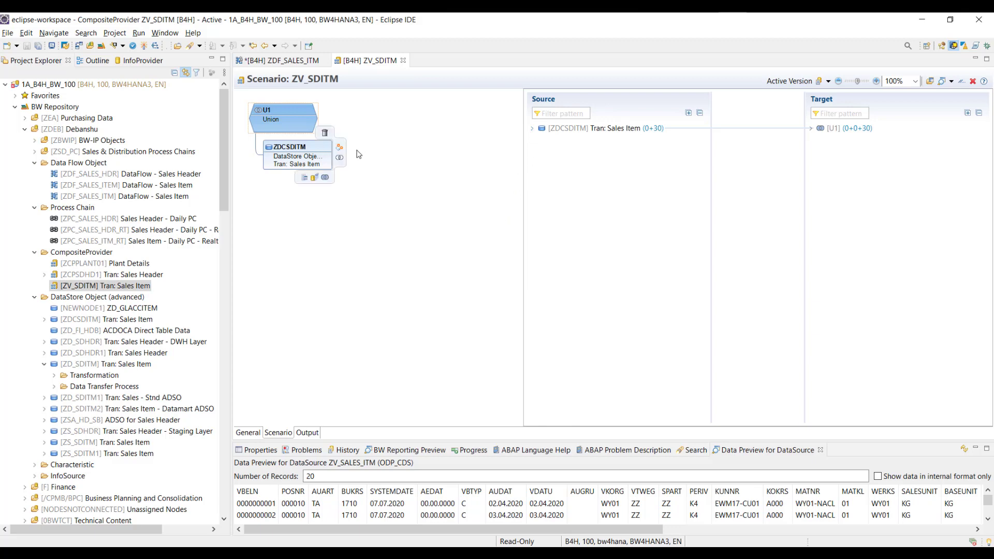
click(532, 129)
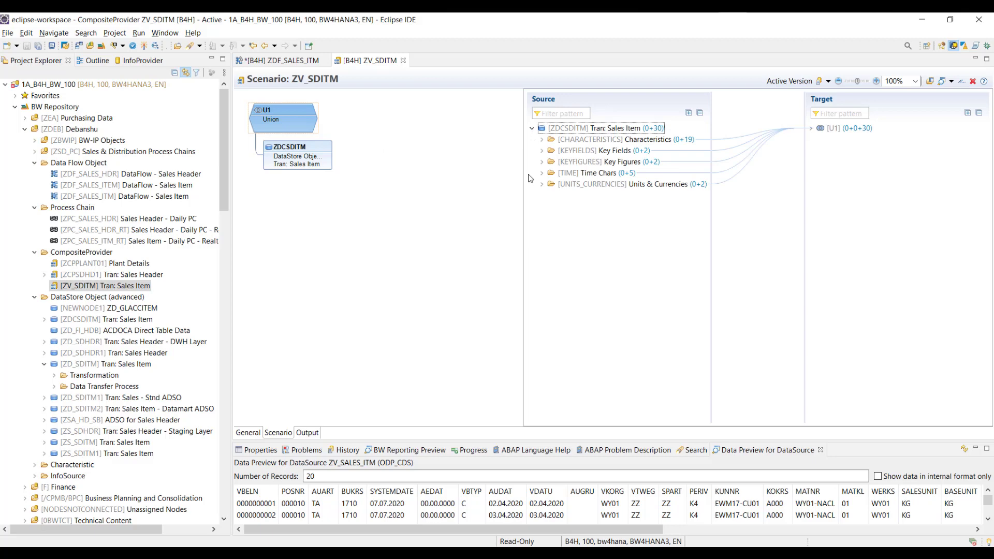
click(541, 140)
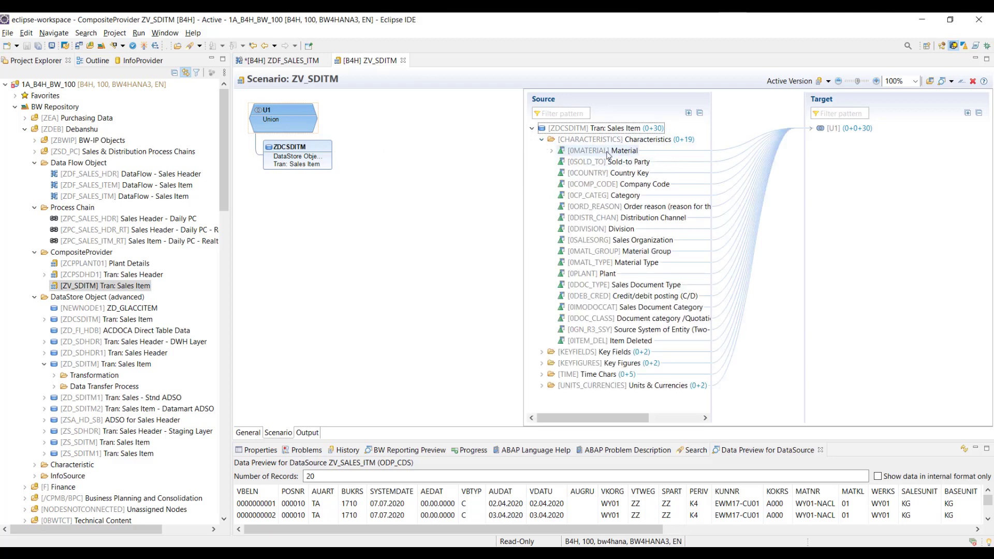
Show the unassigned navigation attributes of the ZDCSDITM source, expand those under 0MATERIAL, and widen the source area to read them
mouse_move(588, 154)
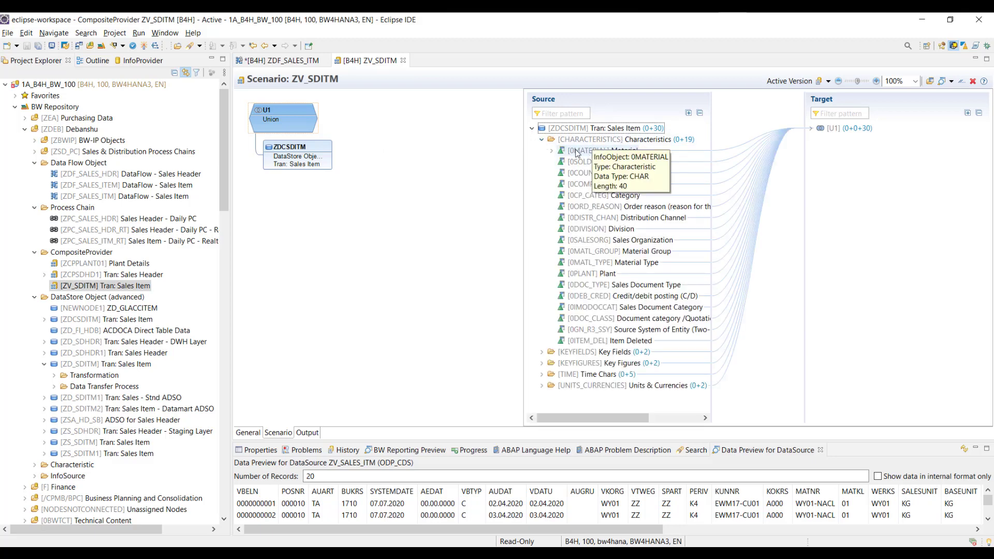
mouse_move(576, 132)
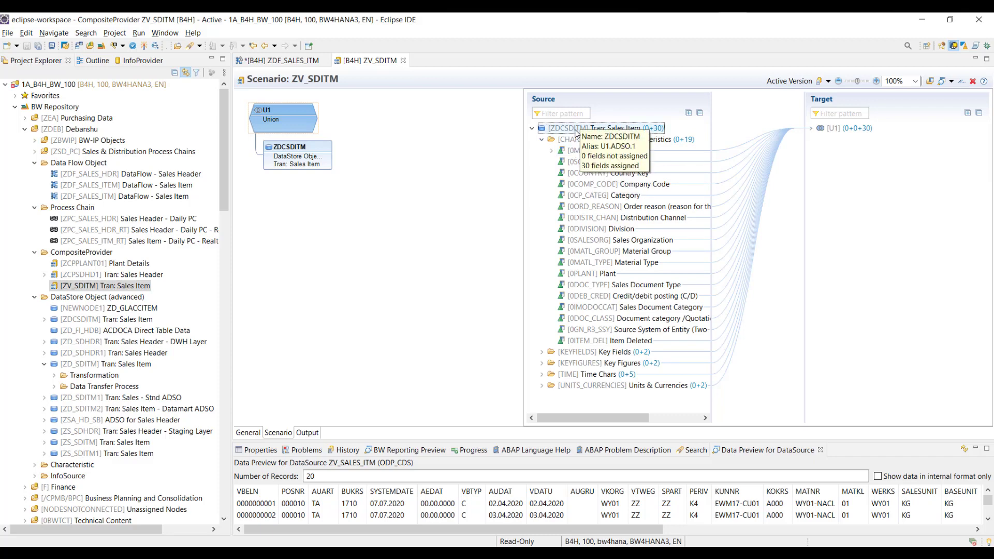
right_click(575, 132)
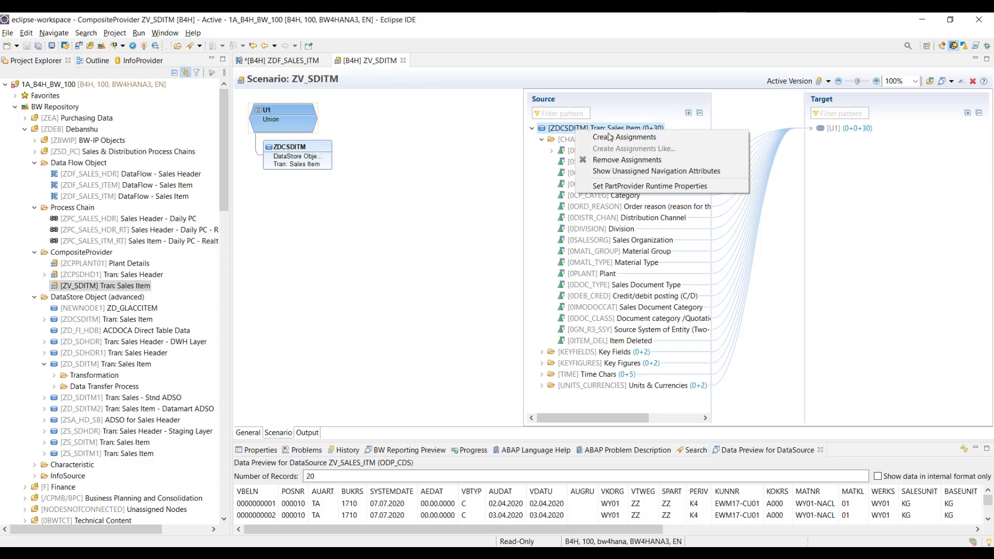
click(702, 177)
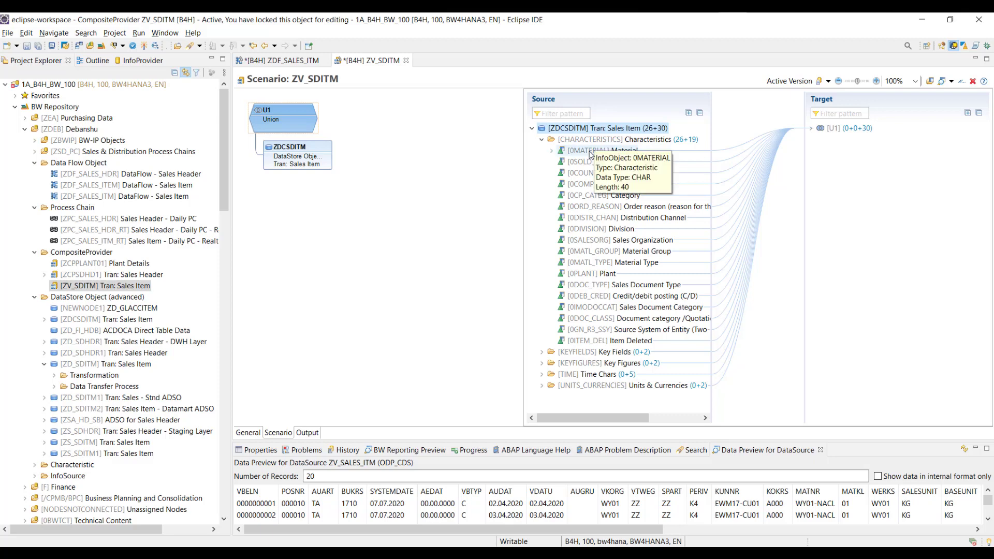
click(552, 152)
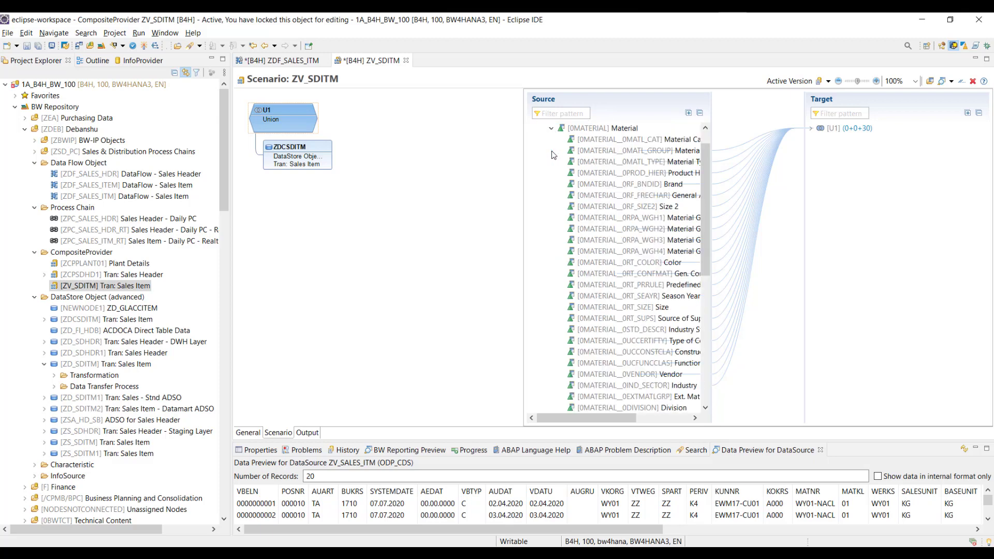
drag(711, 185, 754, 184)
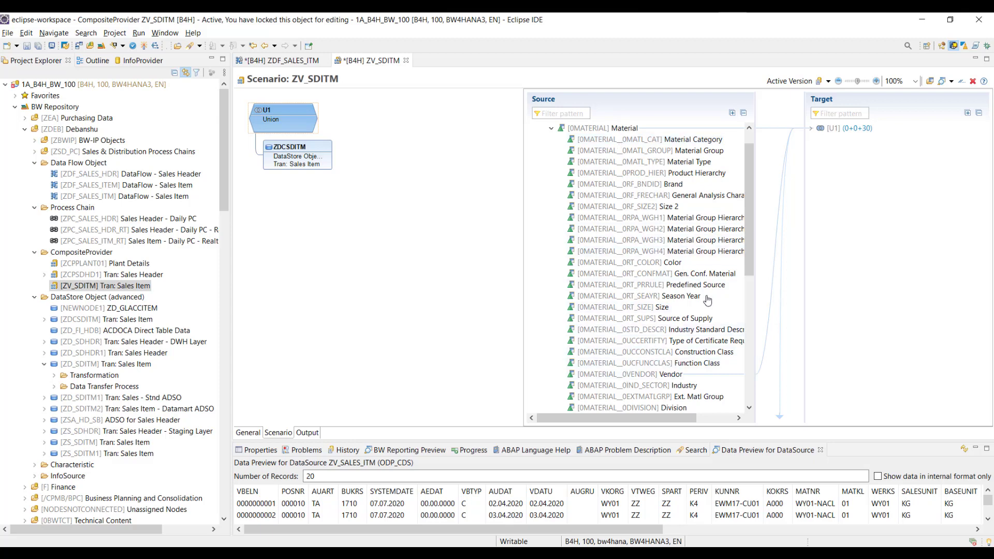
scroll(692, 187, up, 1)
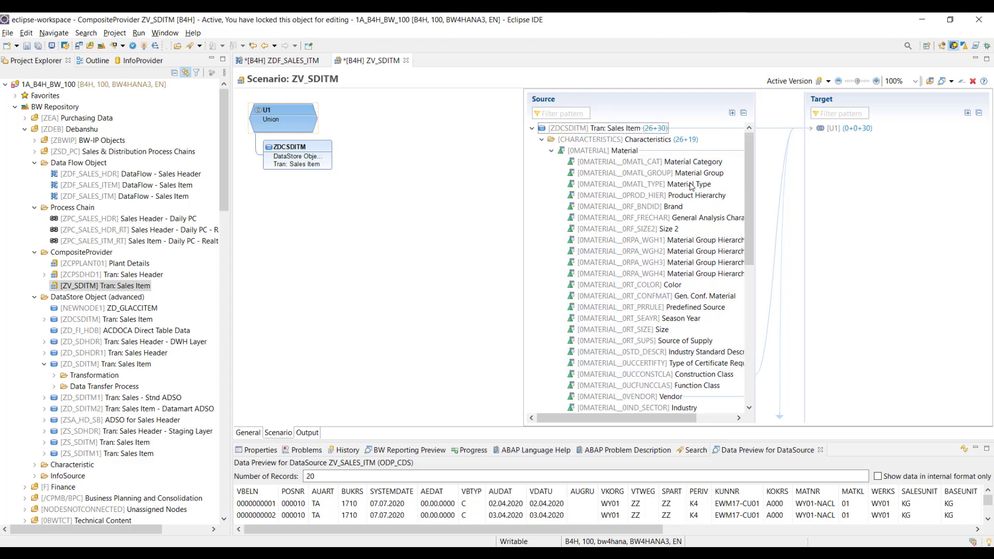
Create an assignment from the source navigation attribute 0MATERIAL__0PROD_HIER Product Hierarchy to the union target
click(646, 197)
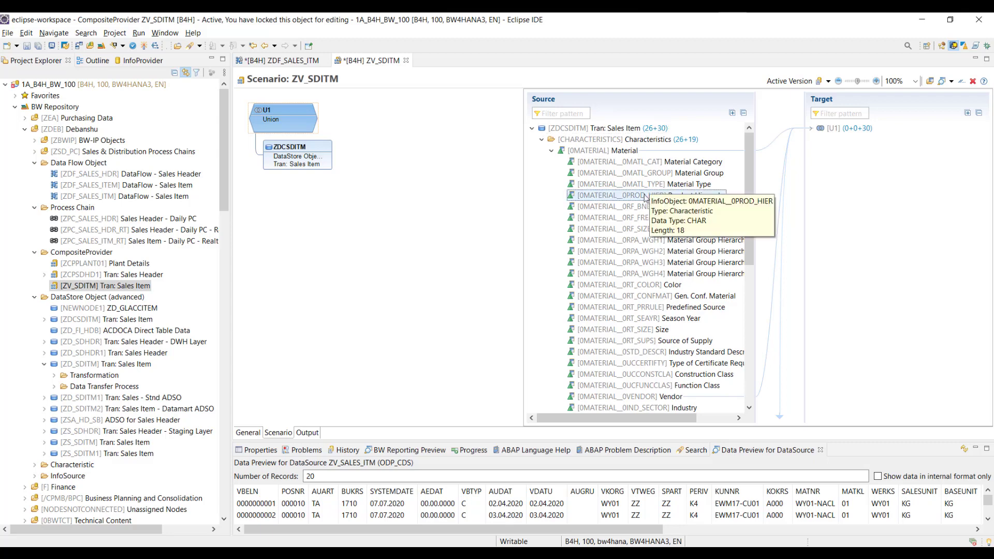
right_click(645, 199)
click(664, 203)
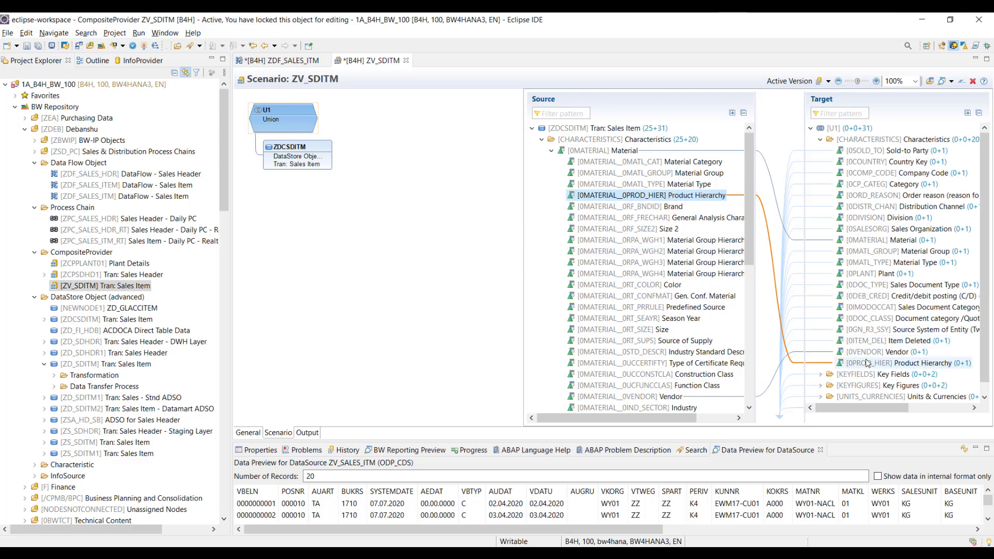
mouse_move(867, 366)
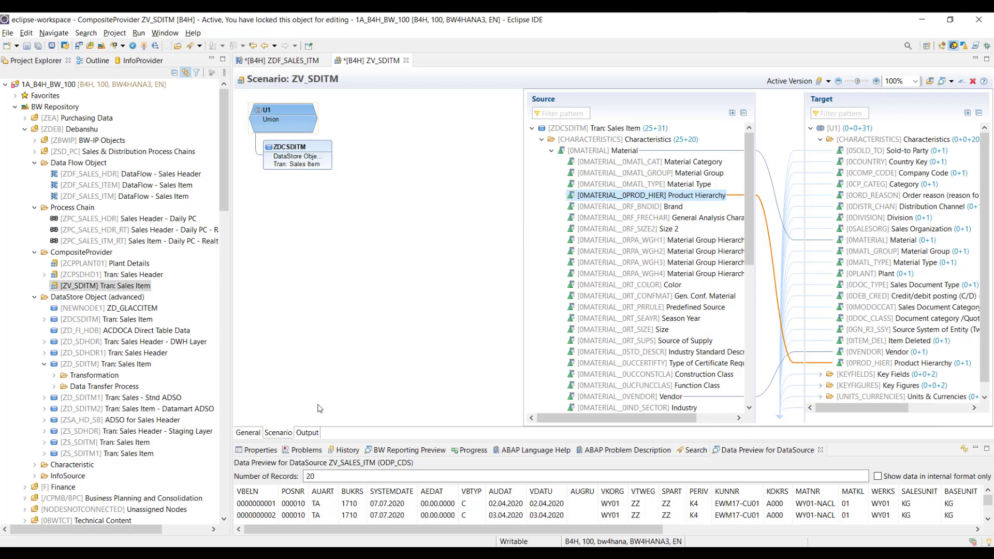
In the CompositeProvider's output, activate the 0VENDOR navigation attribute for 0MATERIAL and expand Material to show it
click(308, 433)
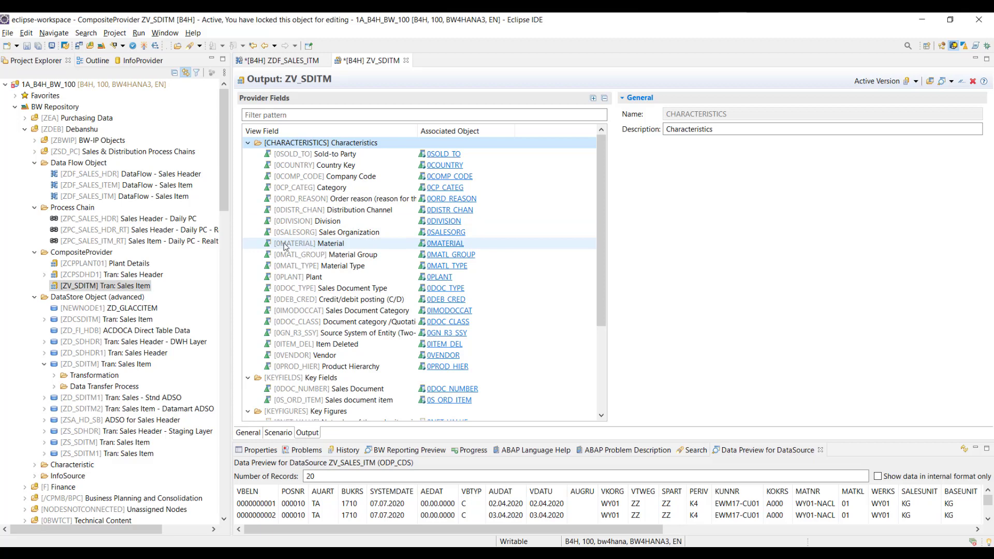
scroll(289, 246, down, 4)
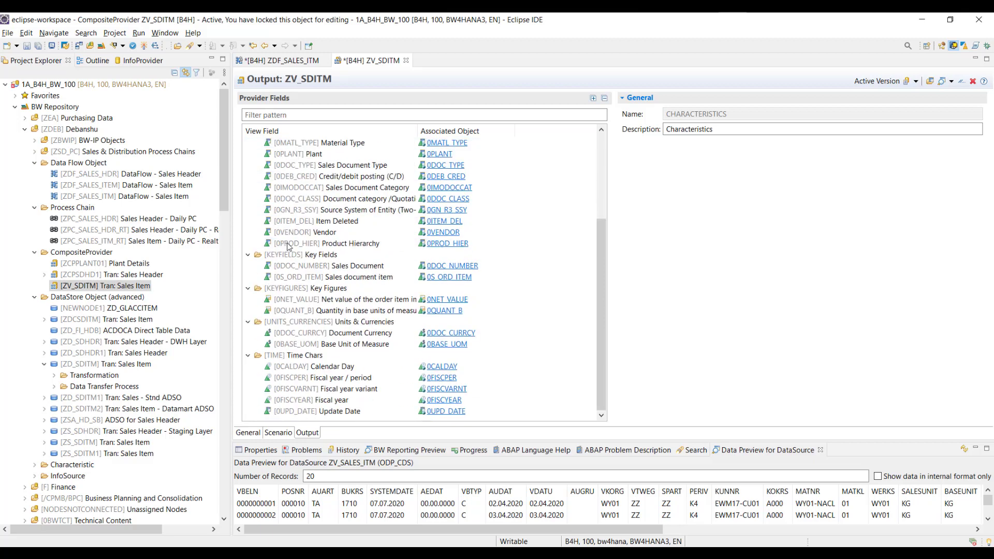
scroll(289, 246, up, 1)
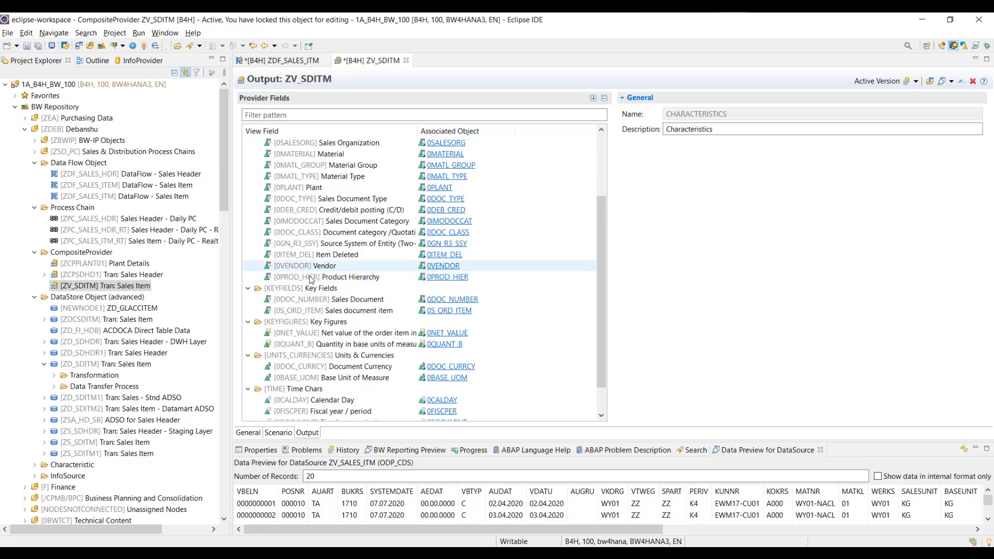
scroll(311, 282, up, 1)
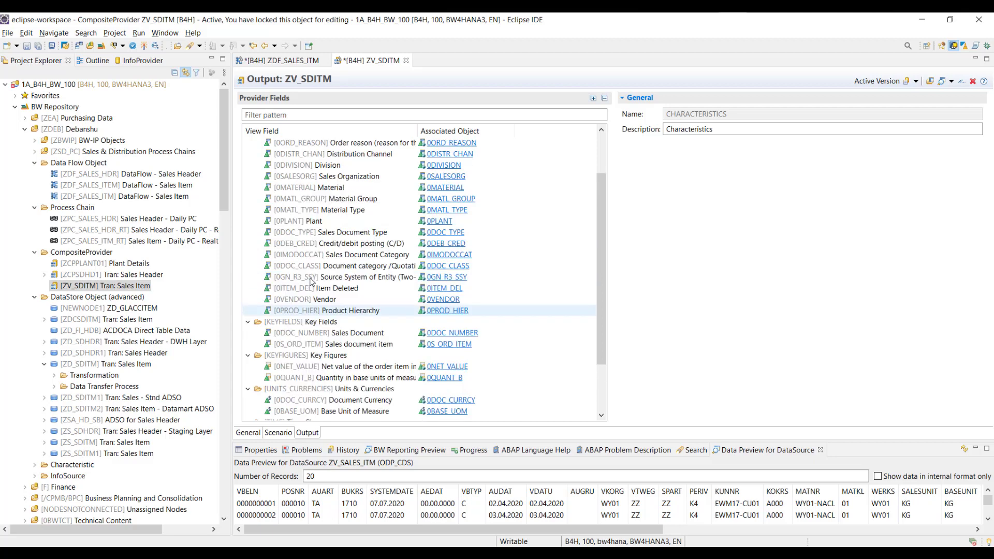
scroll(312, 281, up, 1)
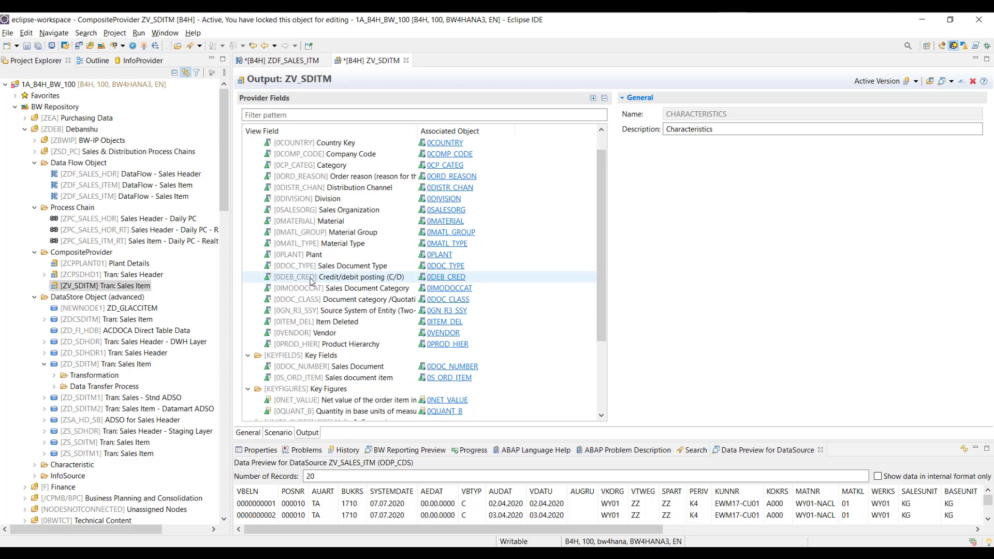
click(314, 224)
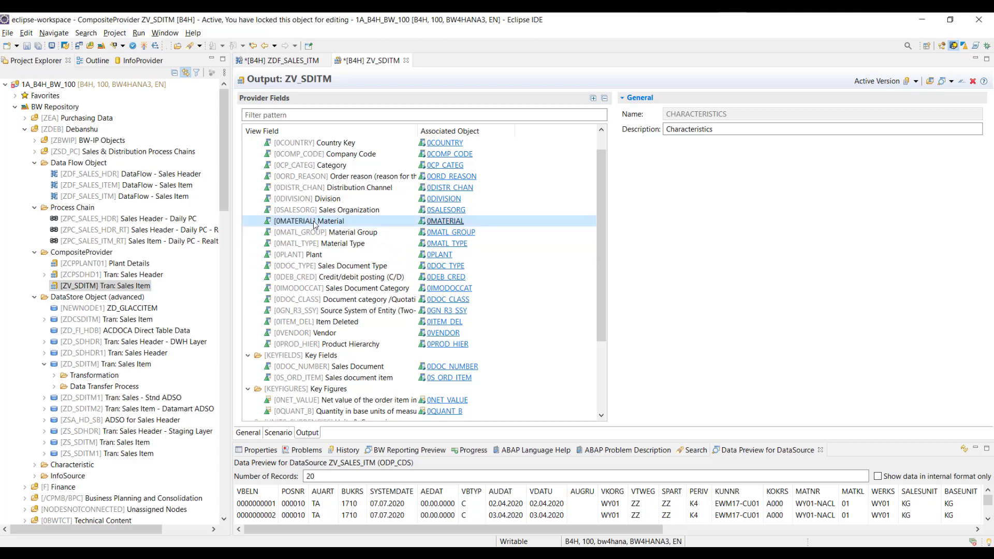
right_click(314, 224)
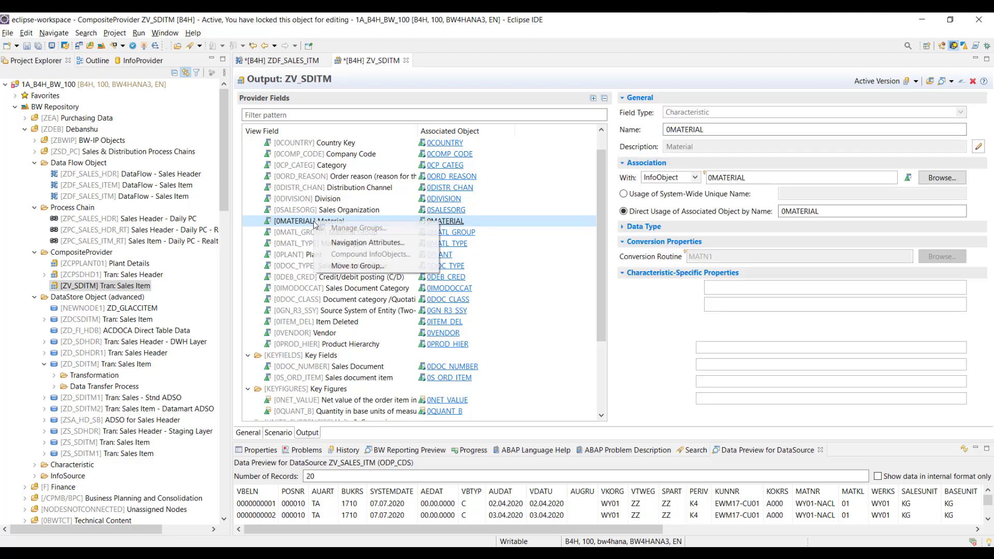
click(382, 246)
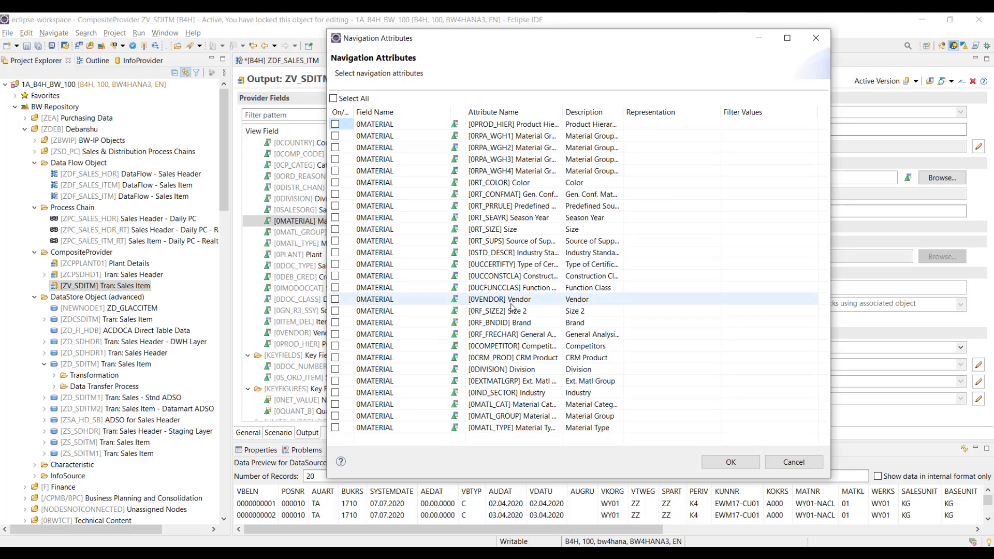
click(336, 300)
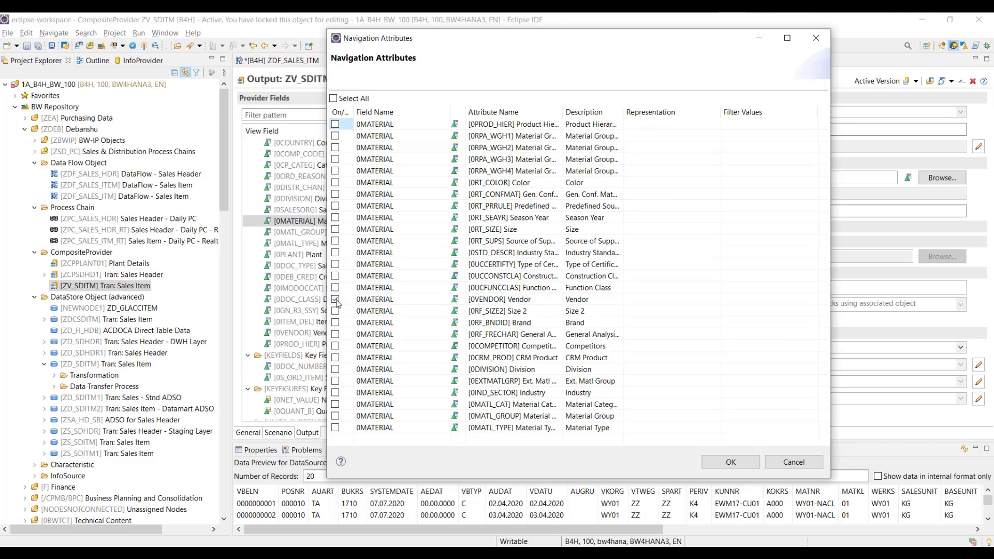
click(731, 462)
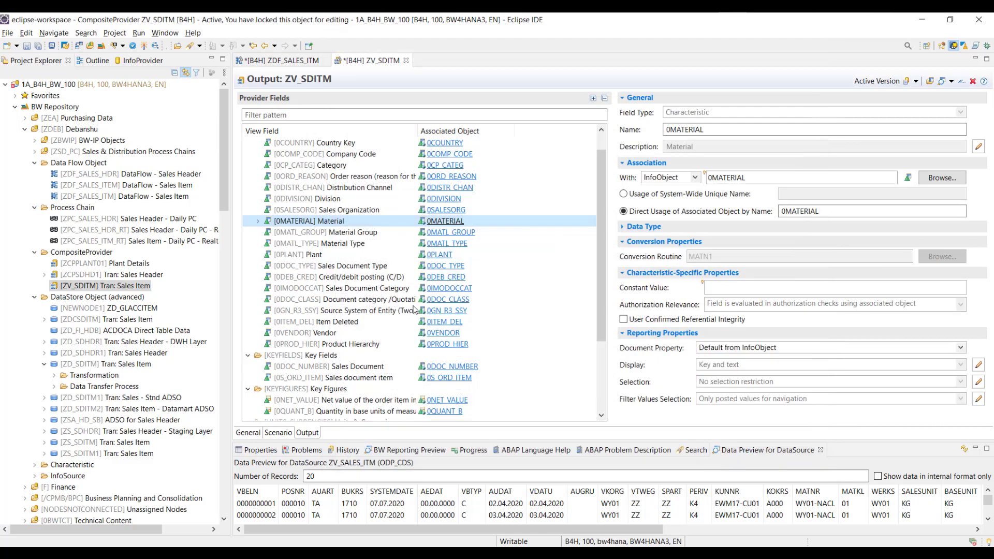
double_click(311, 222)
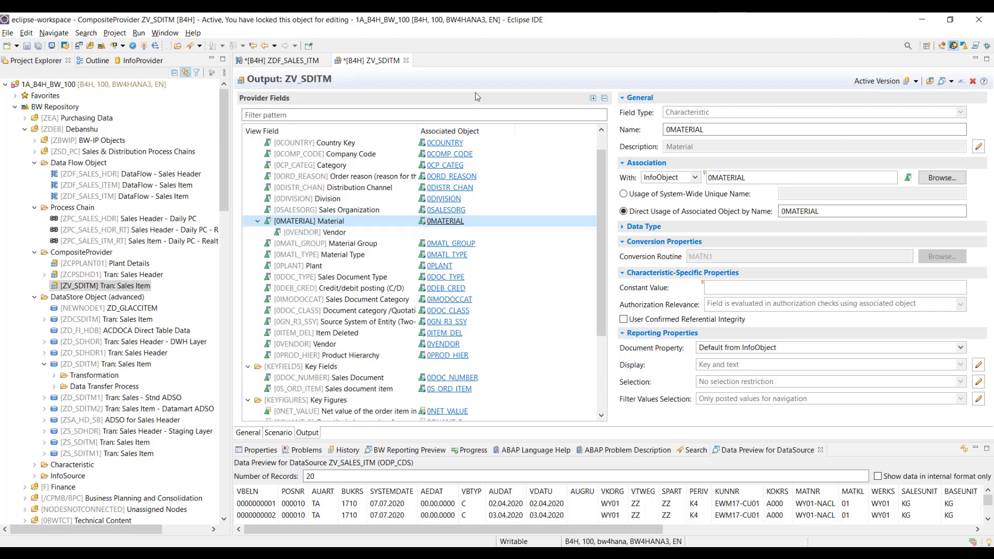
Save and activate the ZV_SDITM CompositeProvider and open its reporting preview
key(ctrl+s)
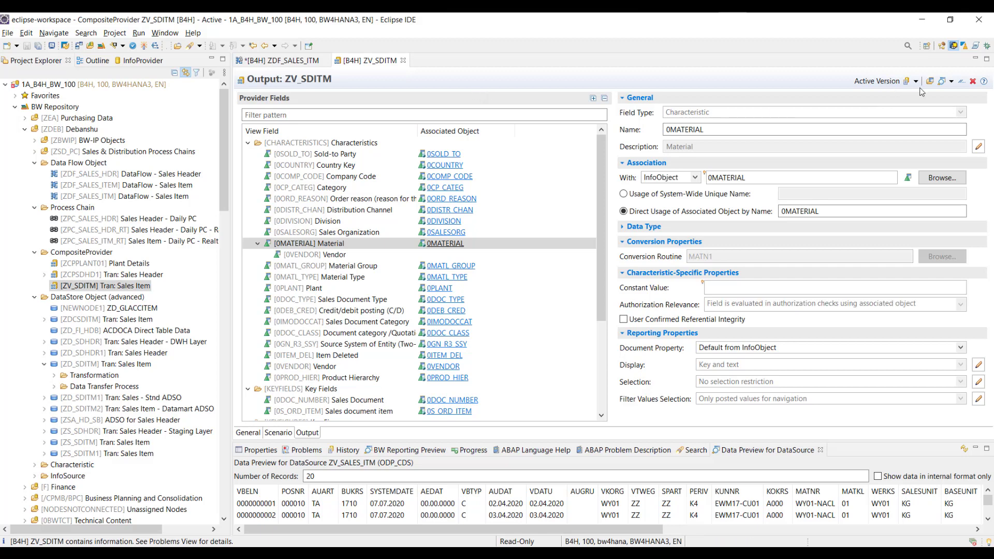
click(952, 84)
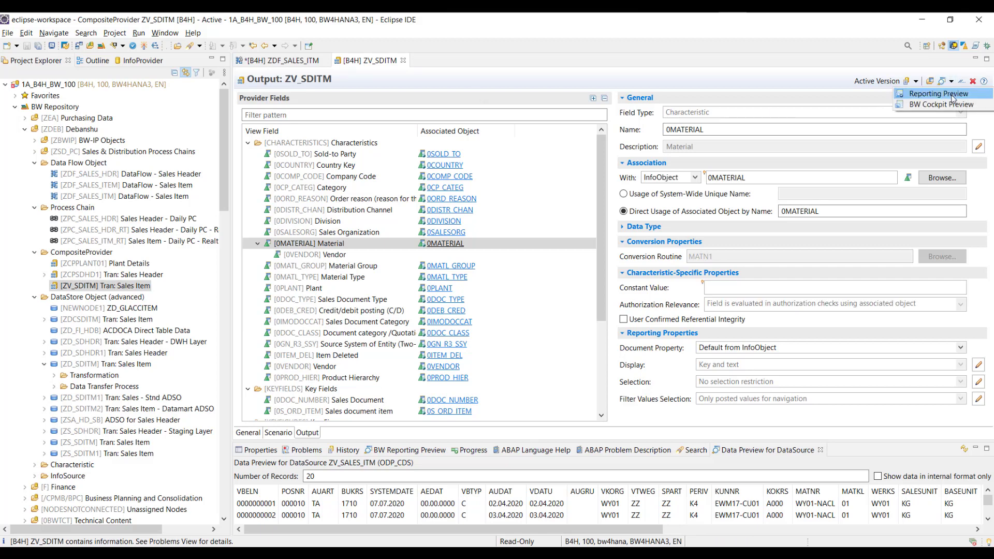
click(939, 94)
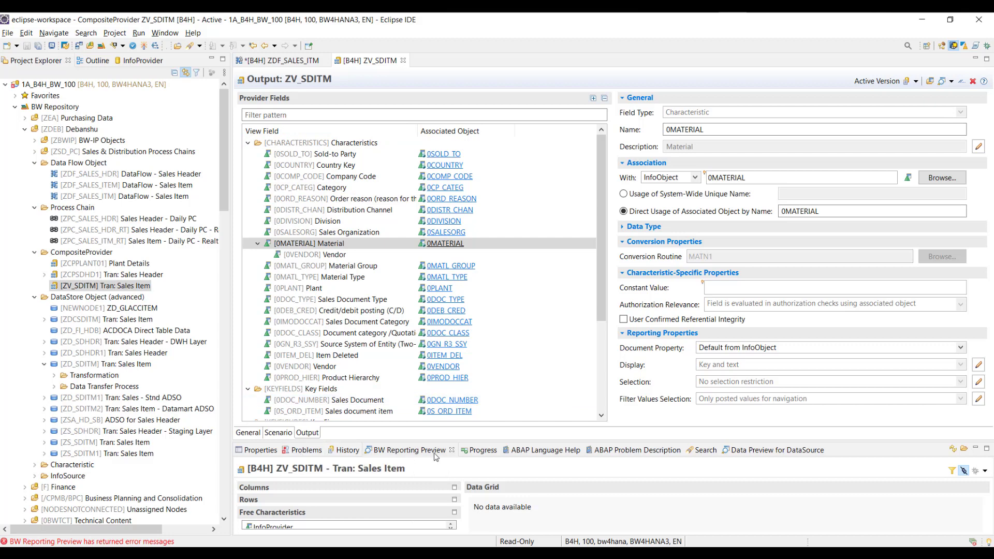
Maximize the reporting preview, look through the free characteristics for Vendor and Product Hierarchy, and restore the layout
double_click(418, 451)
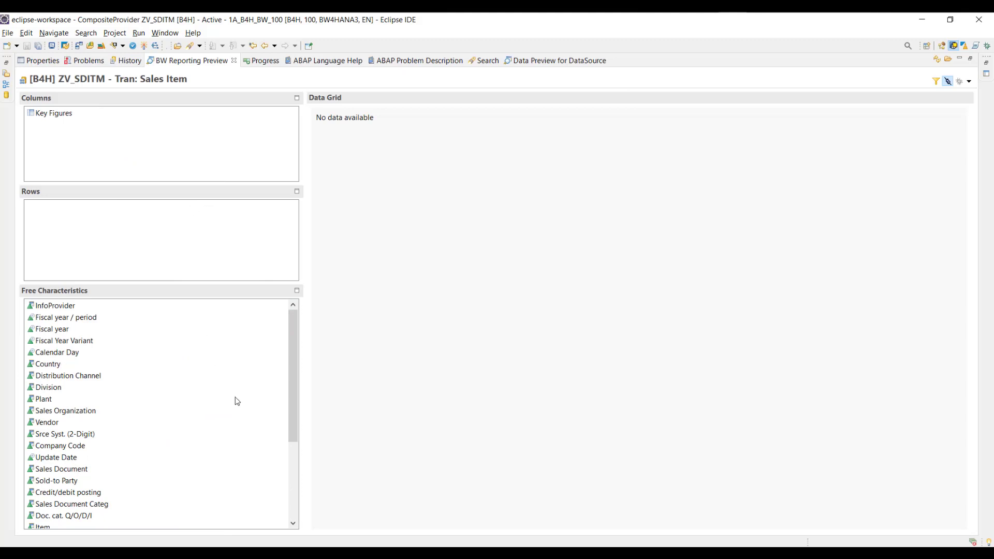
click(55, 427)
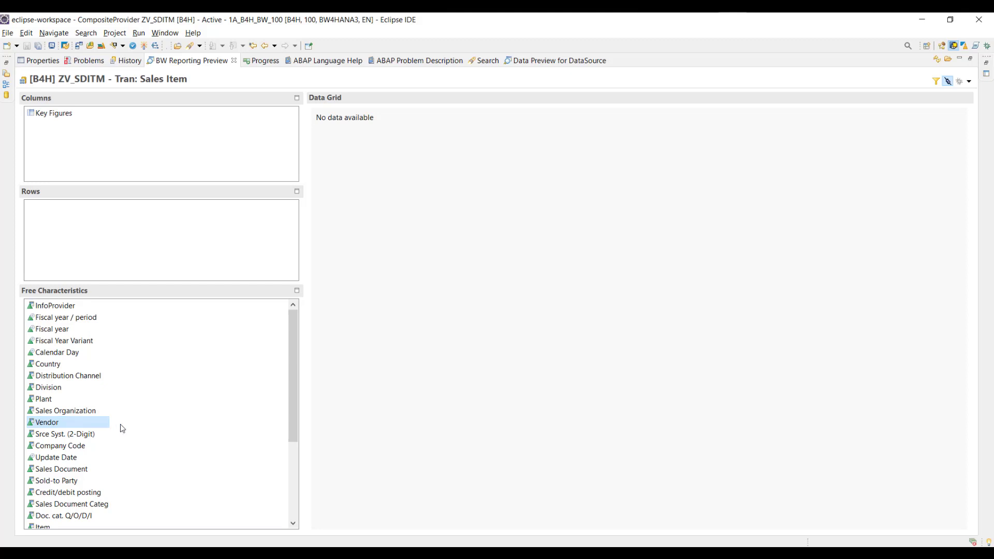
scroll(122, 428, down, 4)
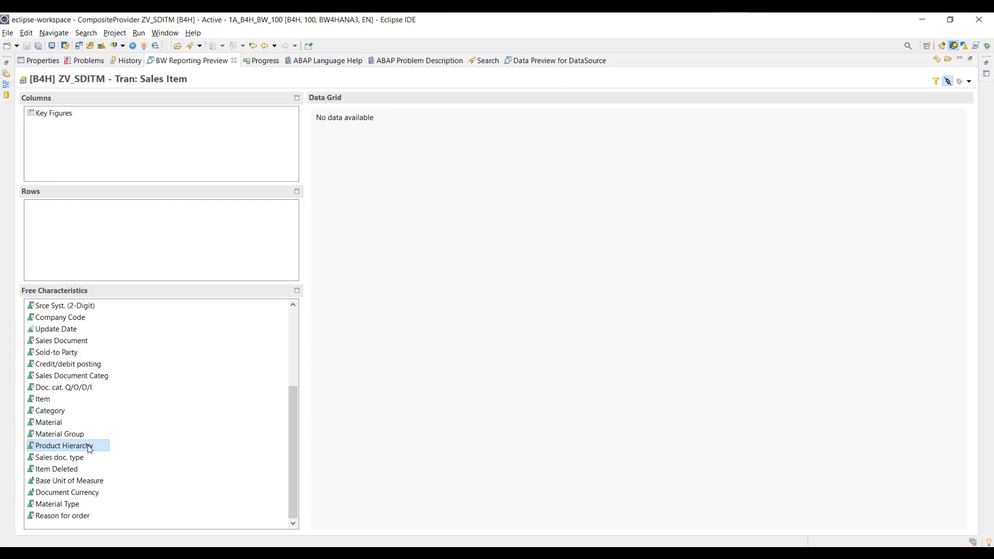
double_click(206, 61)
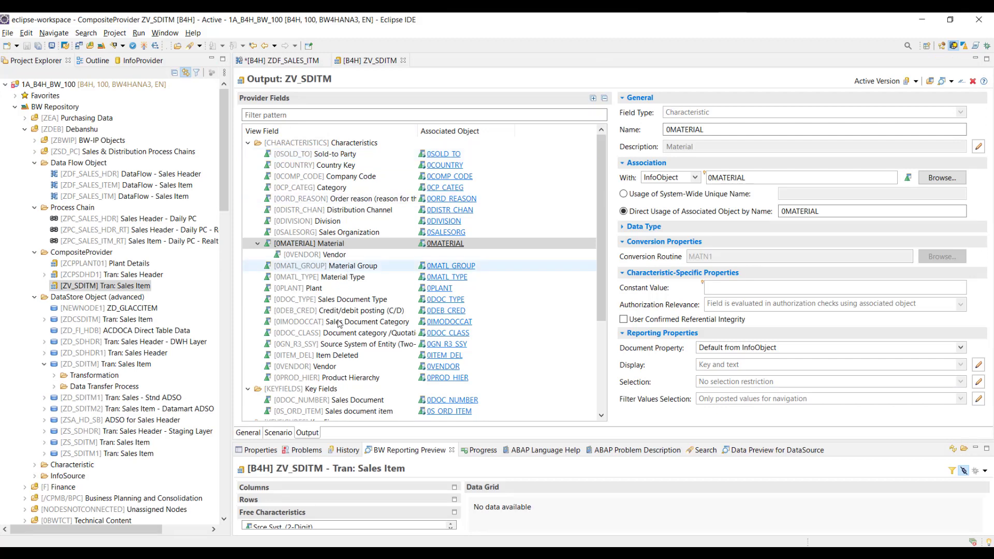
Close the ZV_SDITM CompositeProvider and open the ZD_SDITM DataStore Object from the ZDF_SALES_ITM data flow
scroll(339, 325, down, 4)
scroll(339, 325, up, 4)
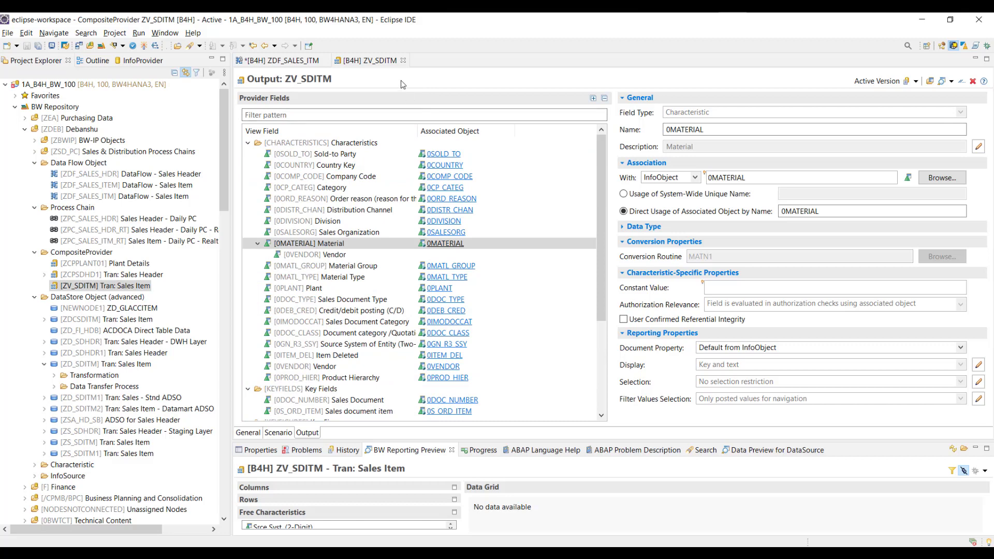
click(403, 61)
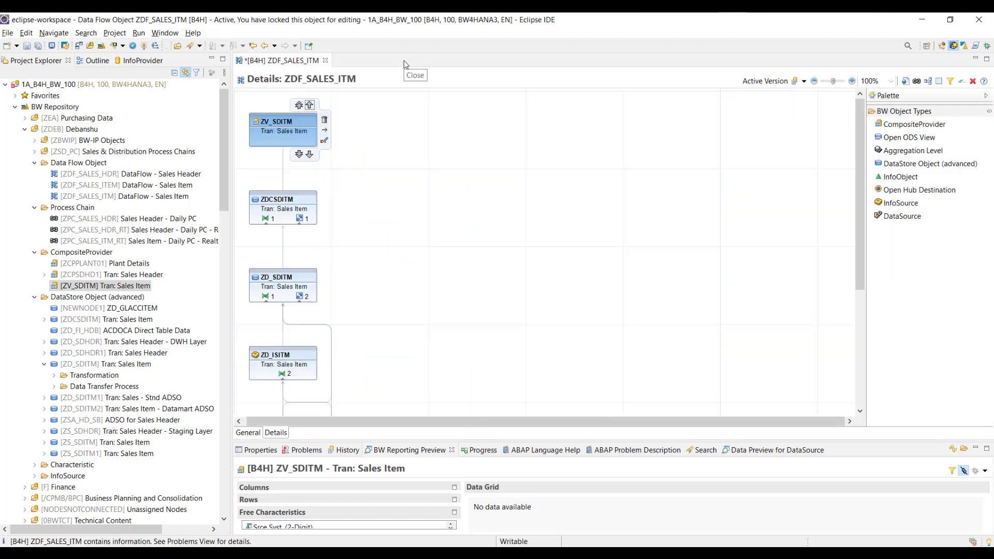
click(377, 177)
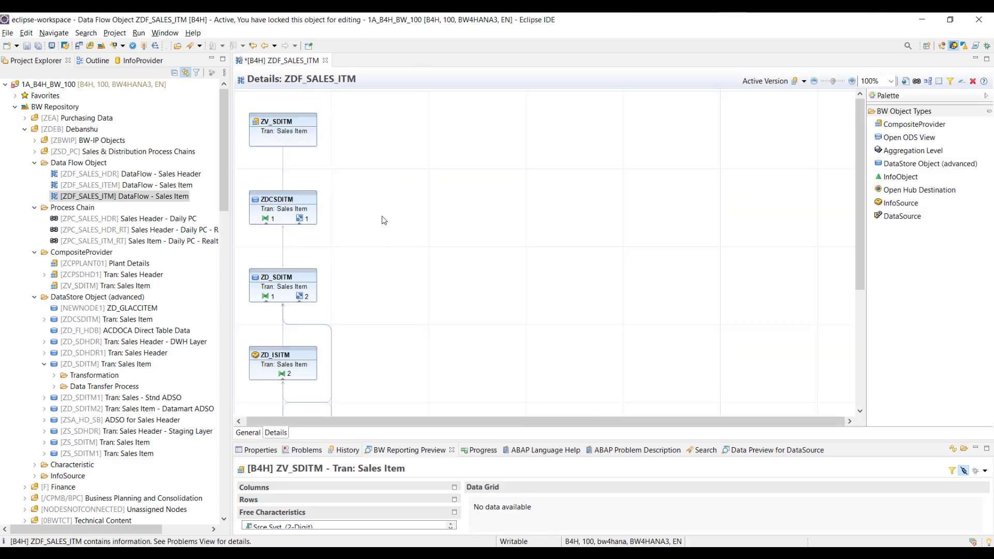
mouse_move(294, 278)
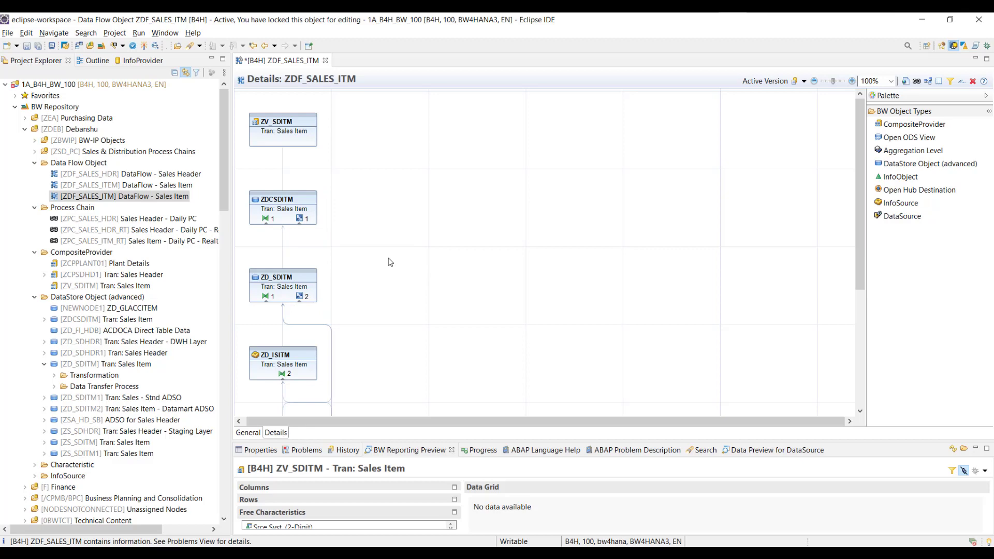
click(283, 281)
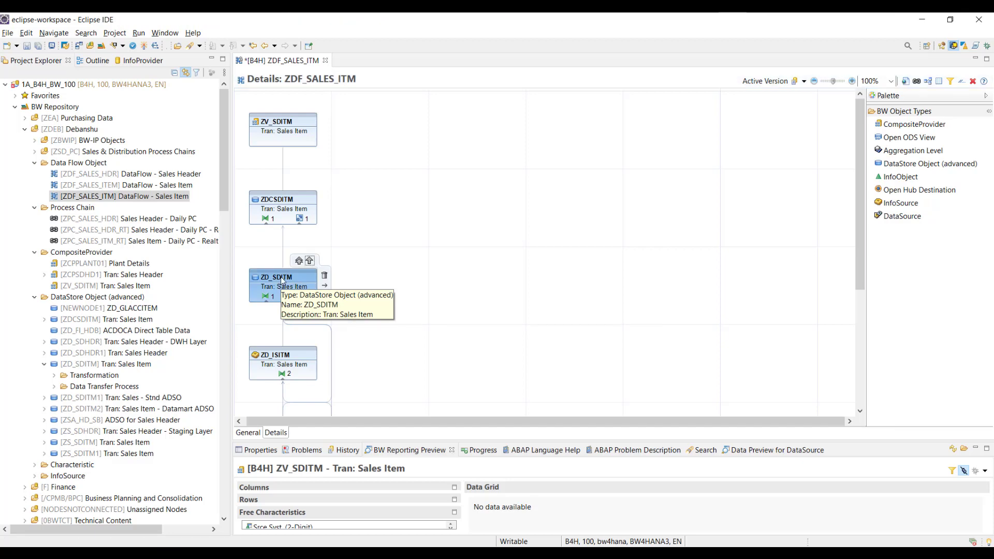
double_click(283, 282)
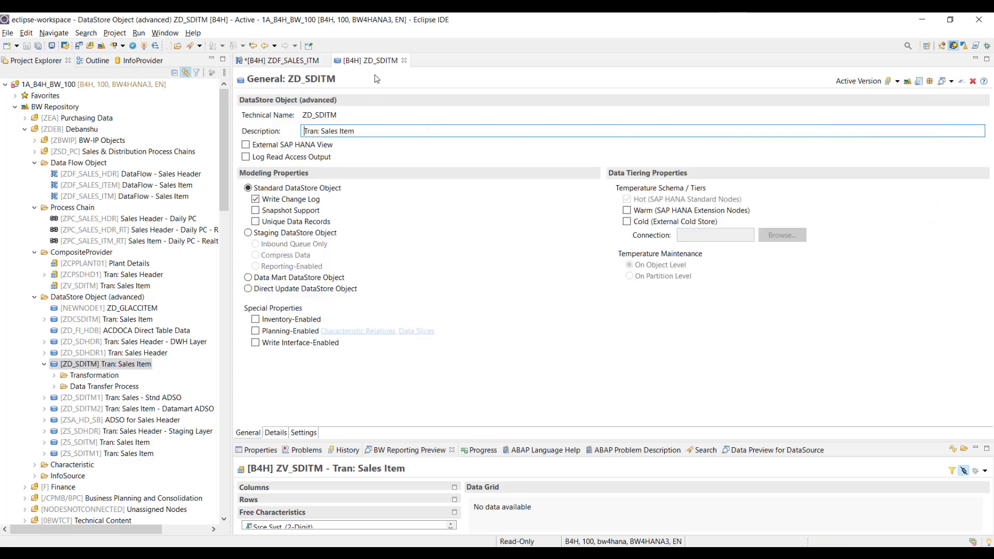
Display the transformation from ZD_SDITM to ZDCSDITM and examine the source fields in its rules
click(297, 62)
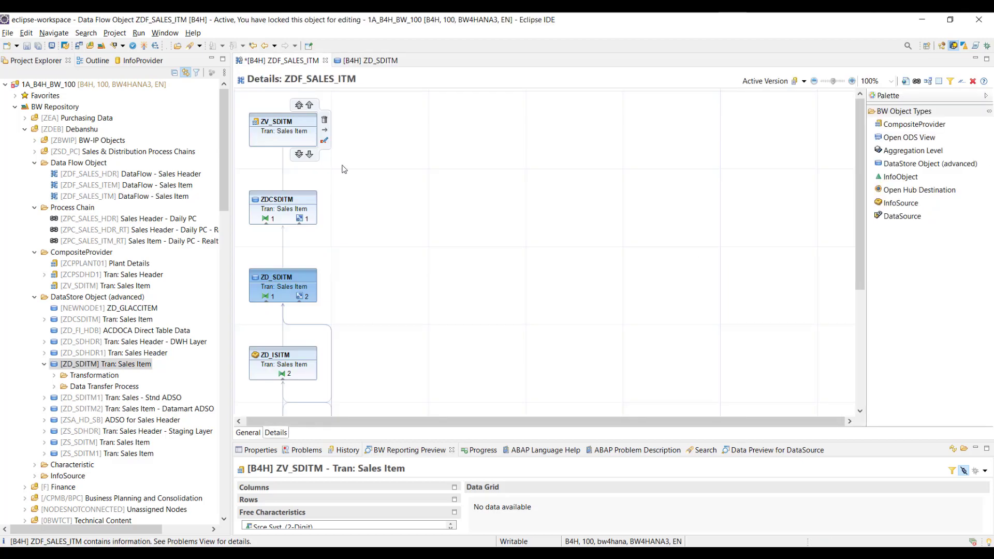
click(266, 219)
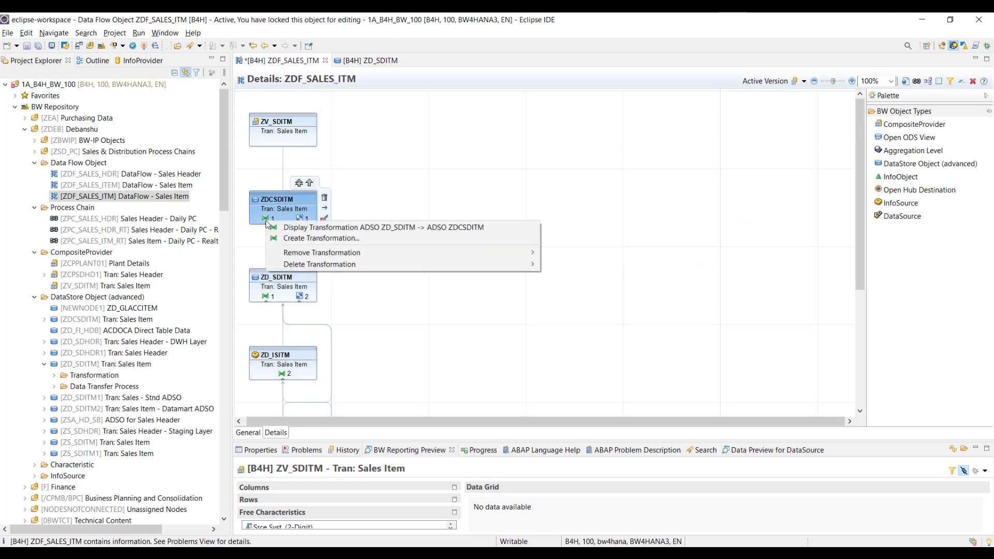
click(417, 236)
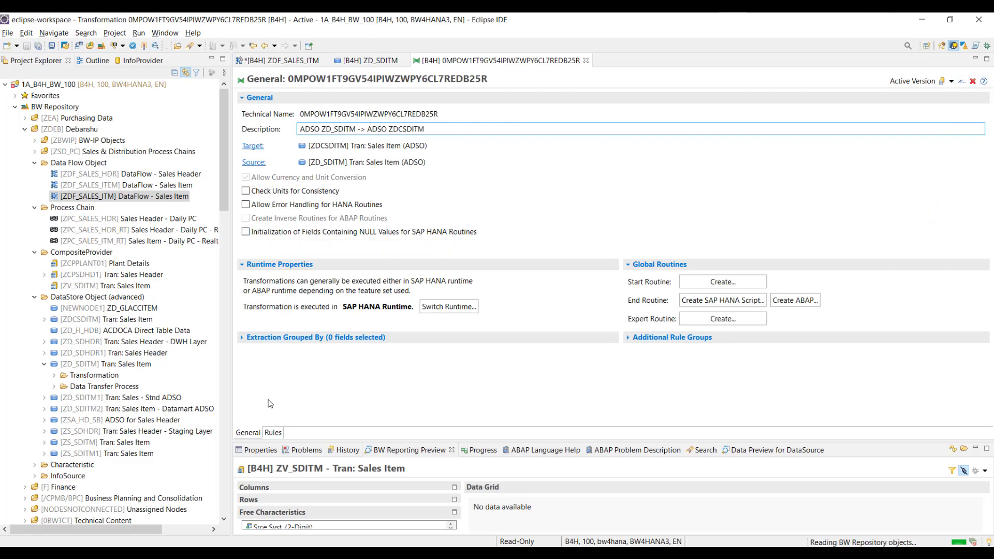
click(273, 432)
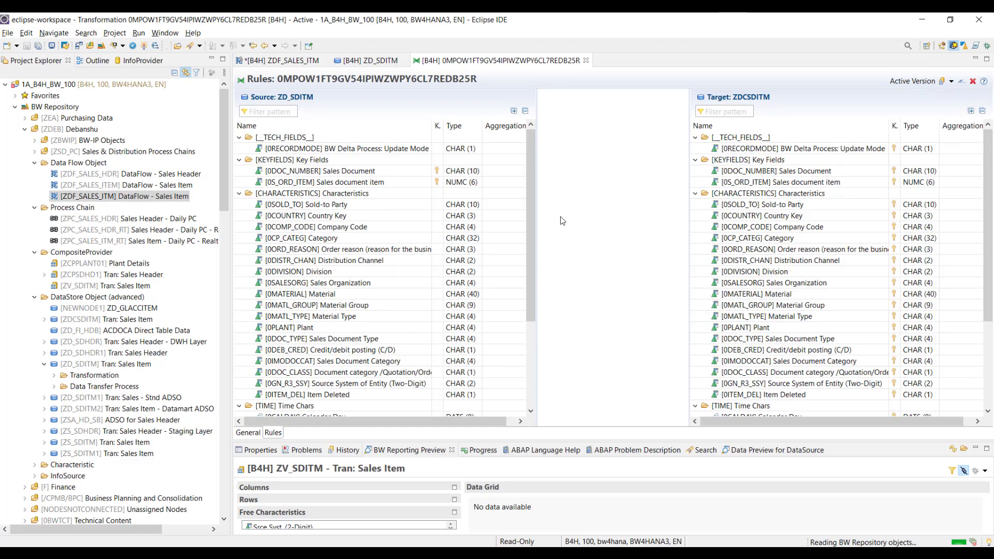
scroll(319, 318, down, 4)
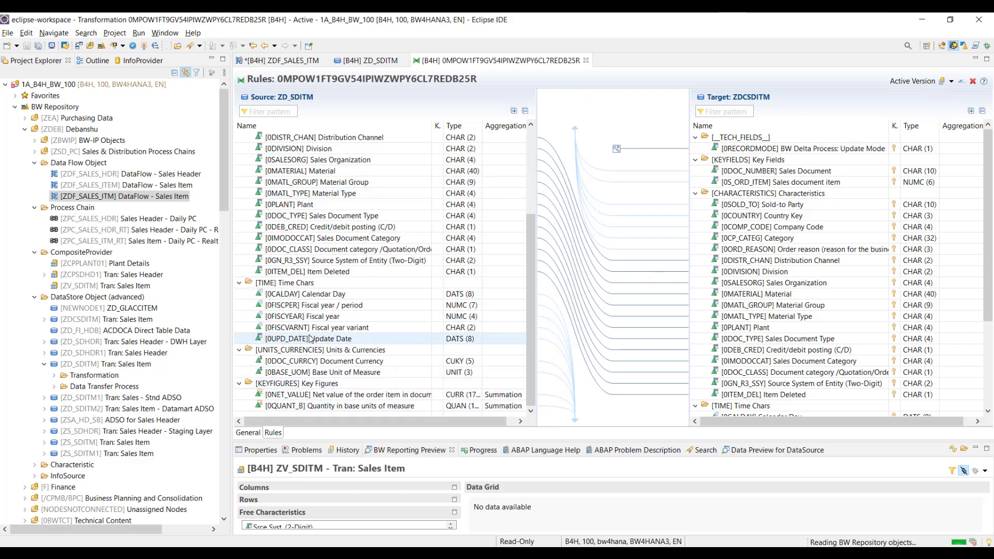
scroll(310, 337, up, 3)
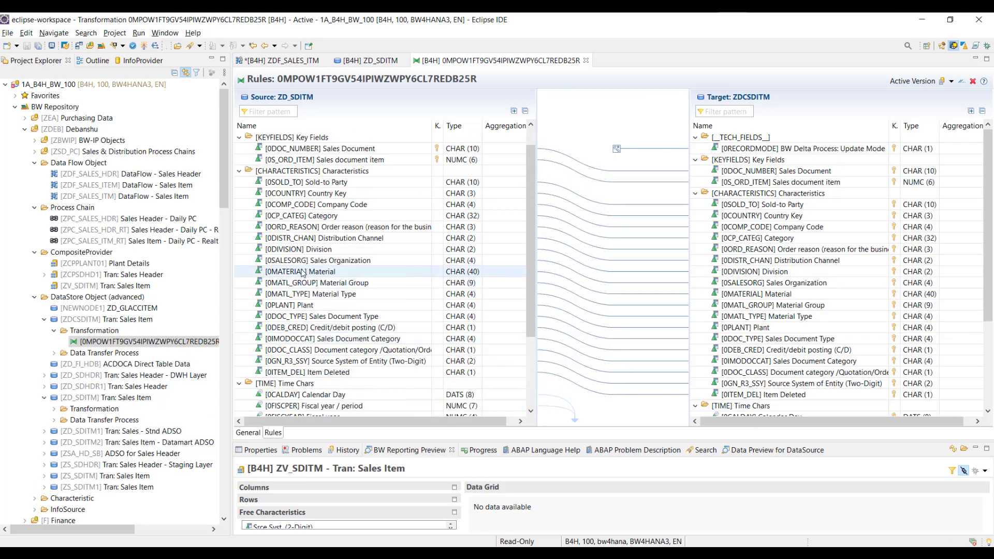
Open the 0MATERIAL source field's InfoObject to view its attributes, and recheck the transformation's source fields for navigation attributes
click(302, 273)
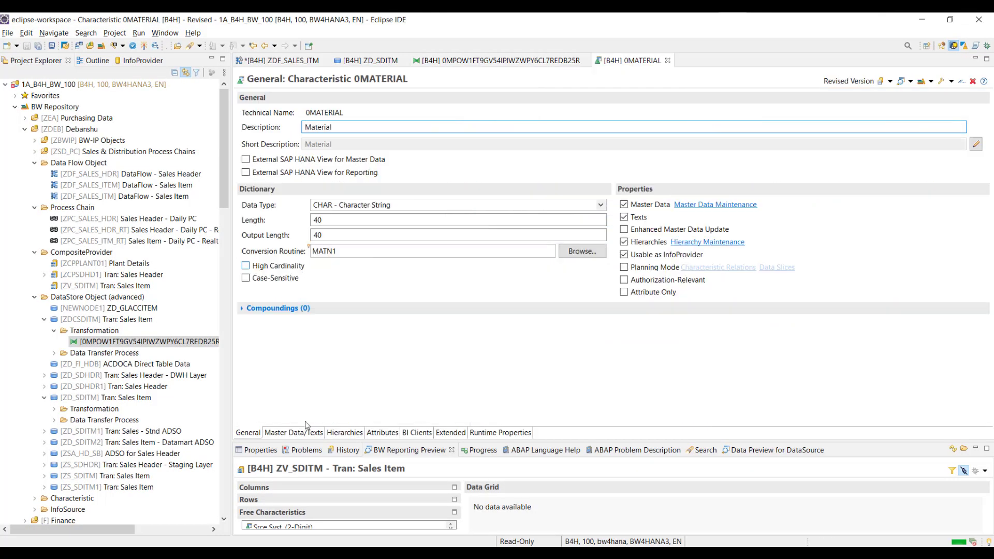
click(381, 433)
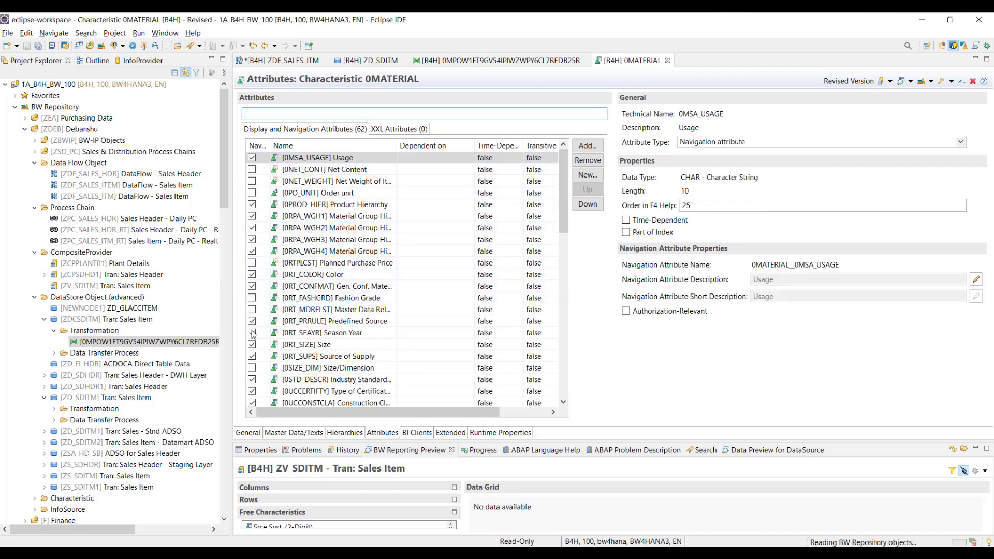
click(486, 61)
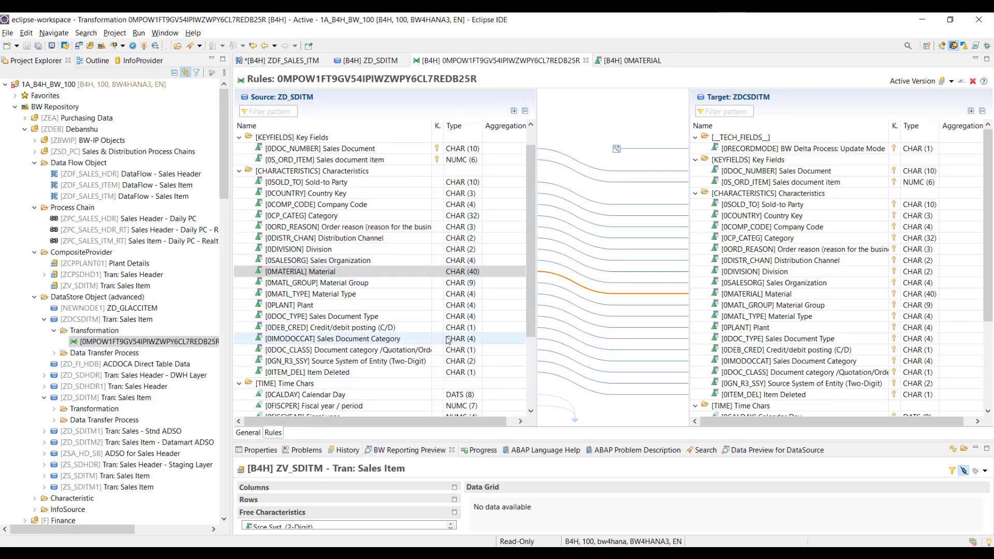
scroll(446, 340, down, 3)
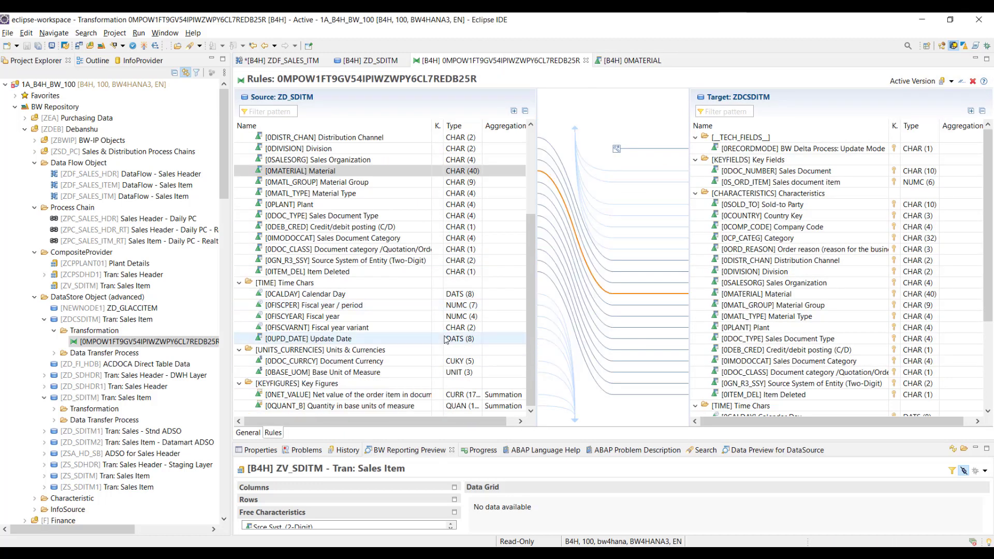
scroll(446, 339, up, 4)
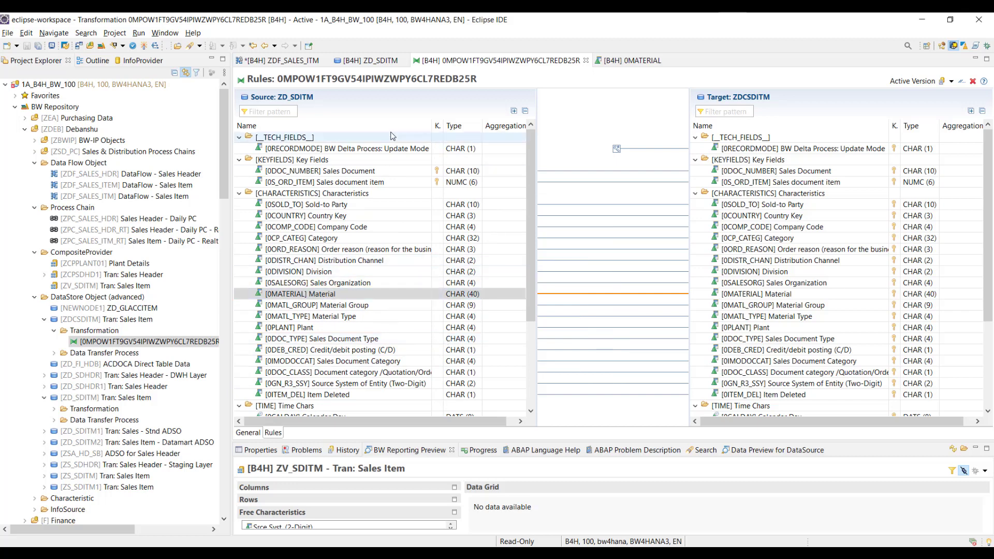
In the details of ZD_SDITM, enable Use Navigation Attributes in Extraction for 0MATERIAL and activate the DataStore Object
click(303, 62)
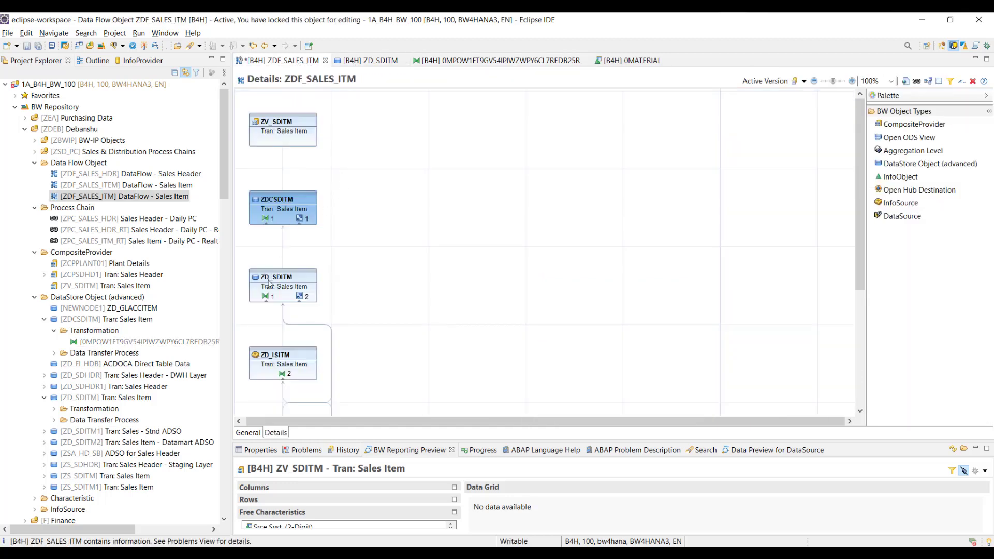
mouse_move(271, 283)
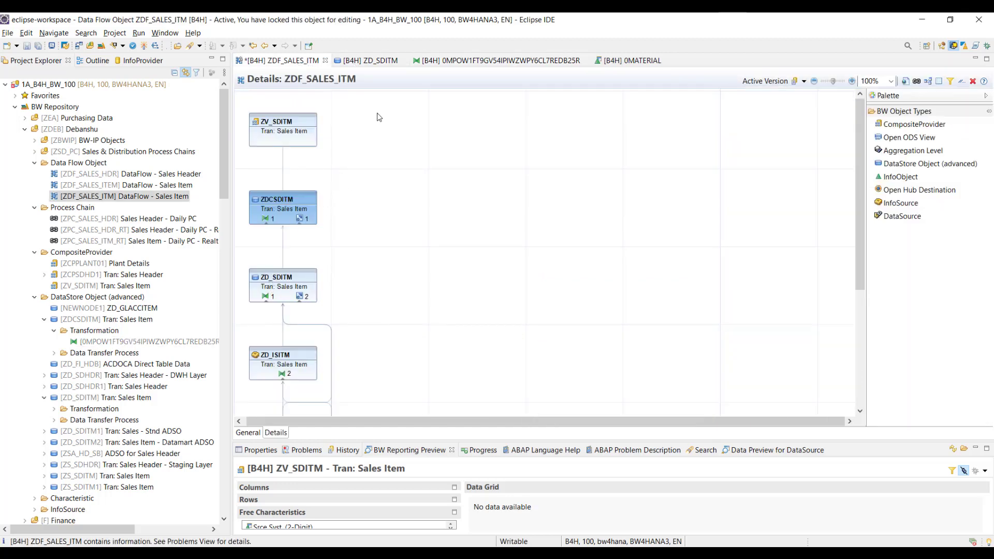
click(370, 61)
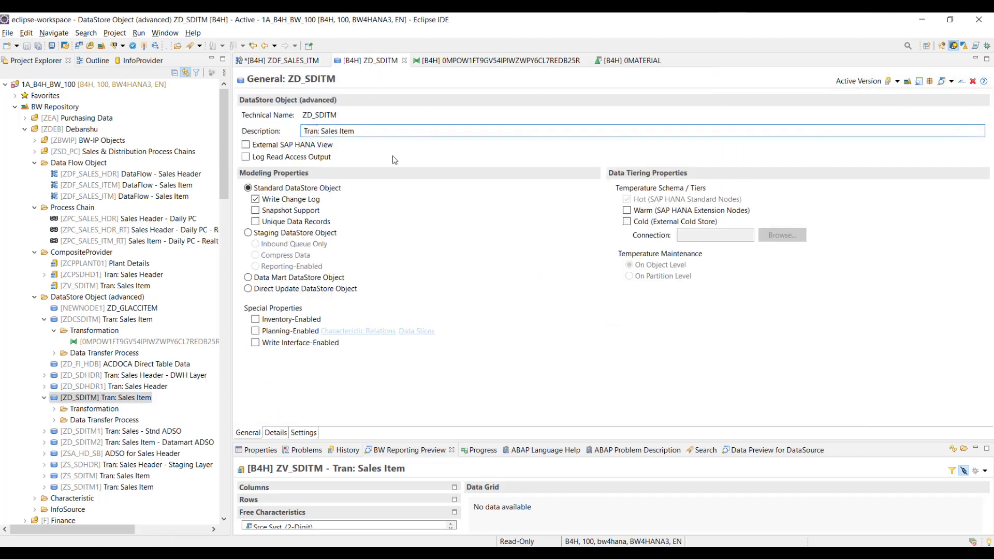
click(278, 433)
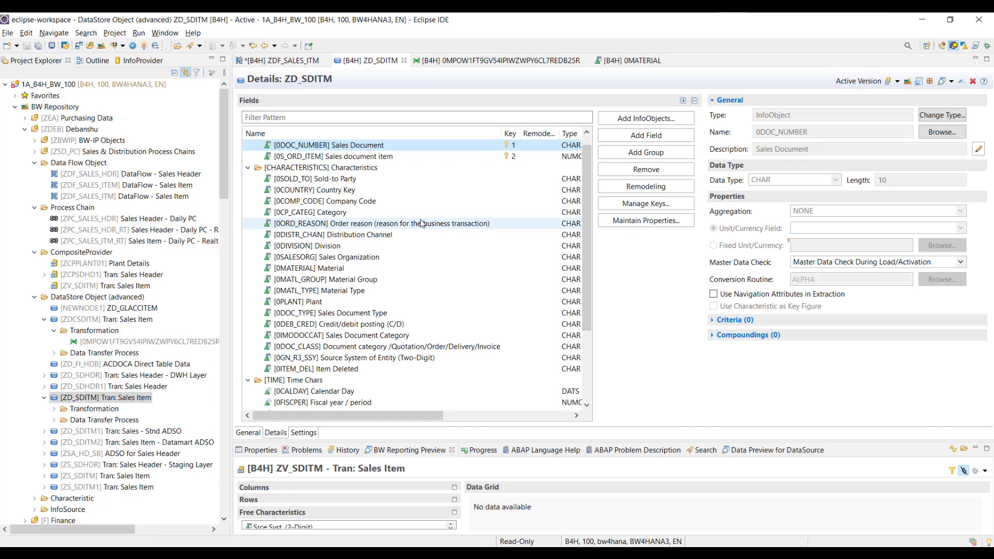
click(304, 268)
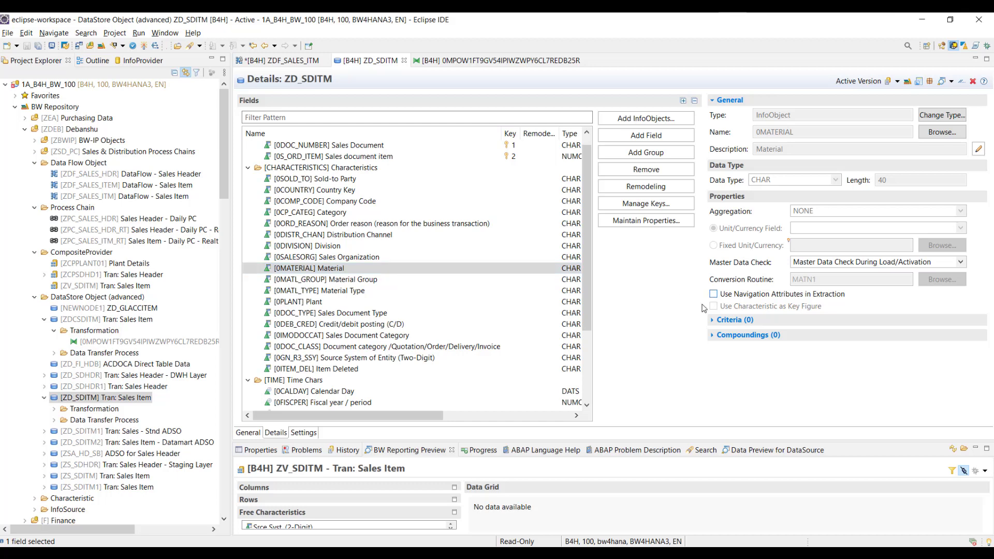
click(714, 294)
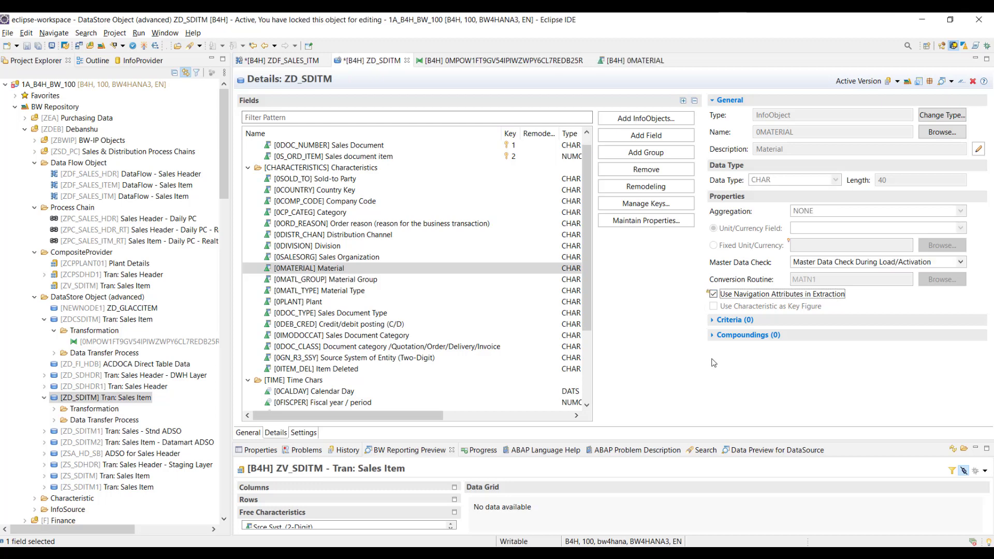
key(ctrl+s)
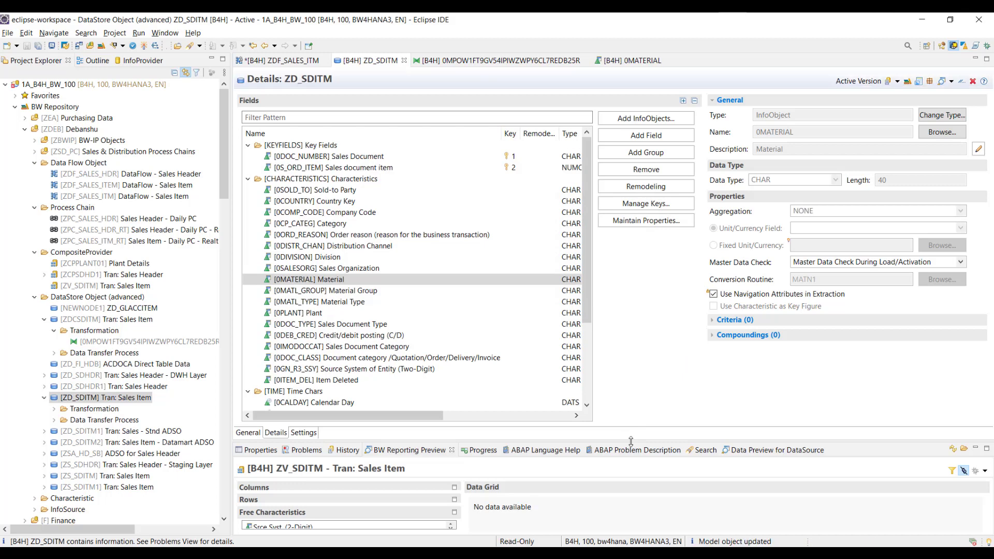
Enlarge the lower area to view the problems list, and close the transformation and 0MATERIAL editors
drag(641, 440, 647, 360)
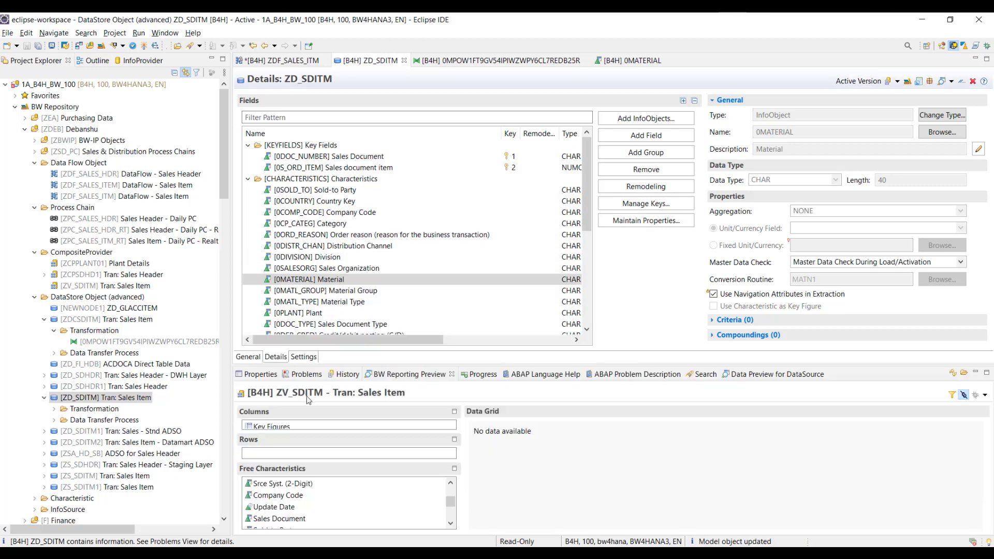
click(305, 375)
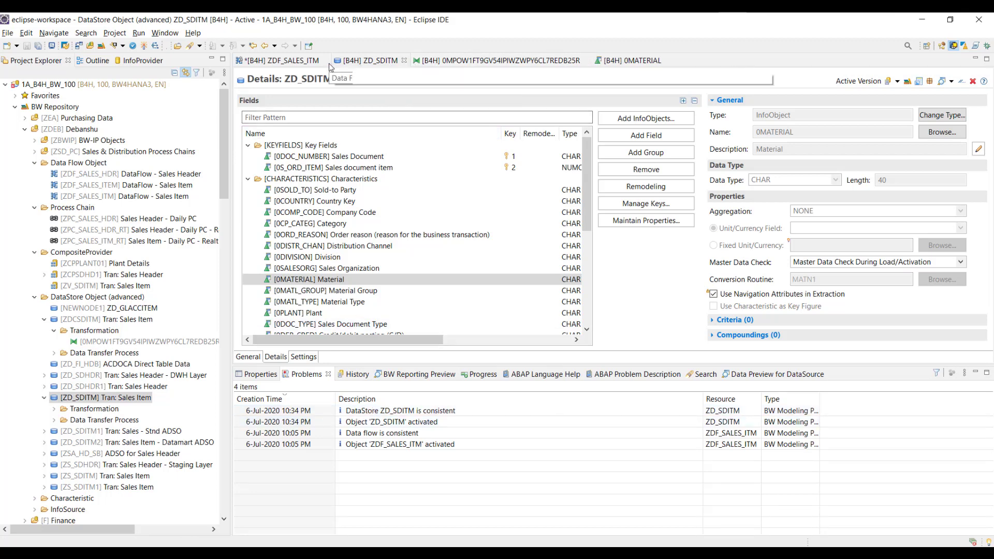
click(587, 61)
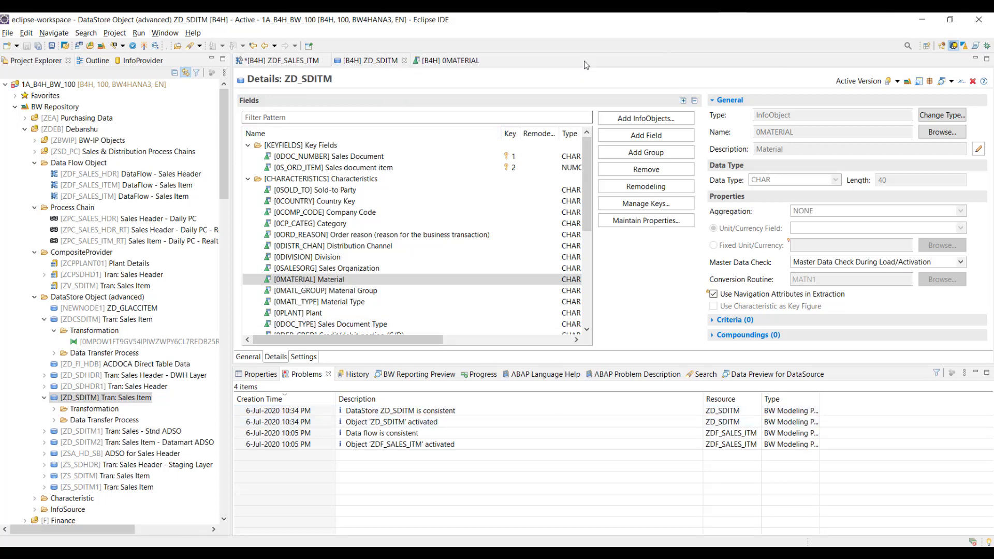
click(485, 61)
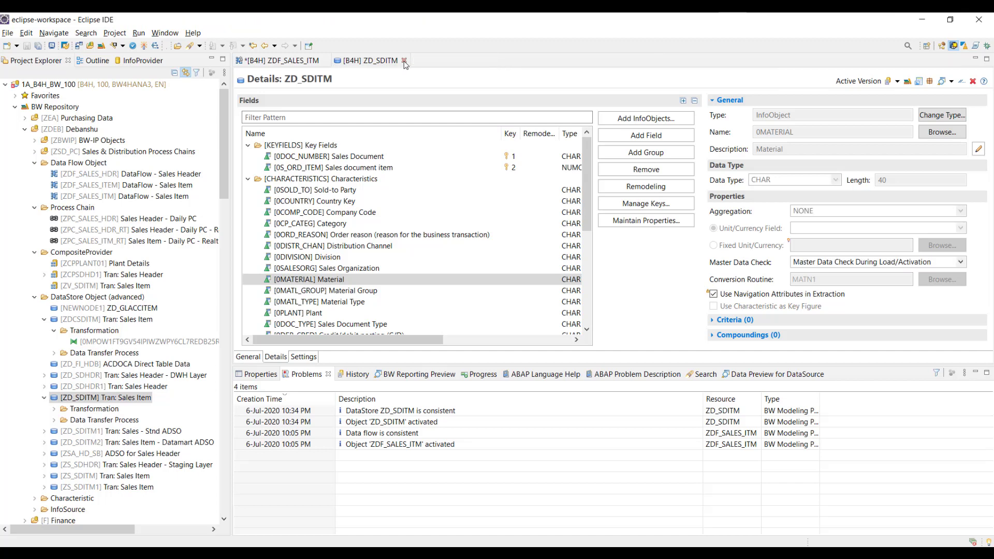
Close the ZD_SDITM editor and reload the ZDF_SALES_ITM data flow from the back end, discarding its local changes
click(404, 61)
click(361, 150)
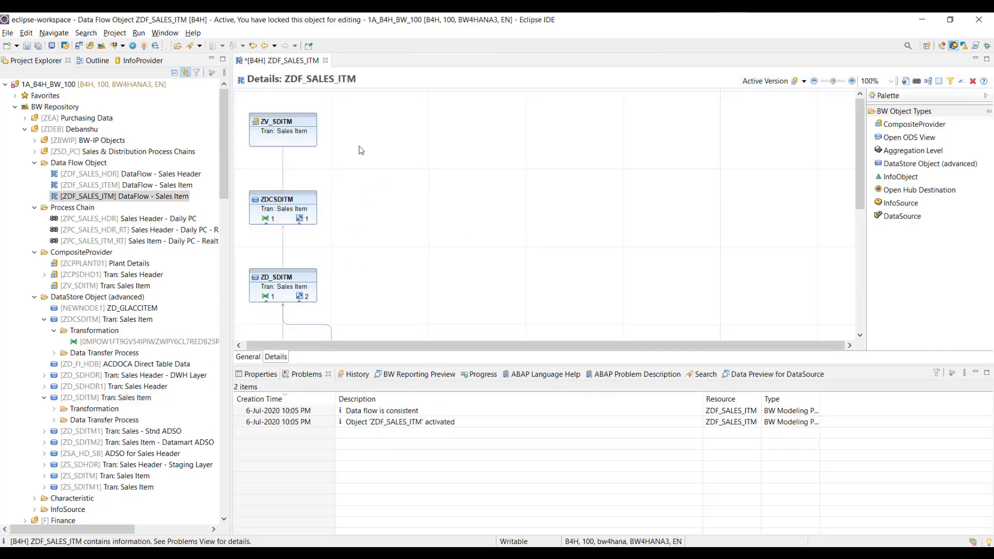
key(F5)
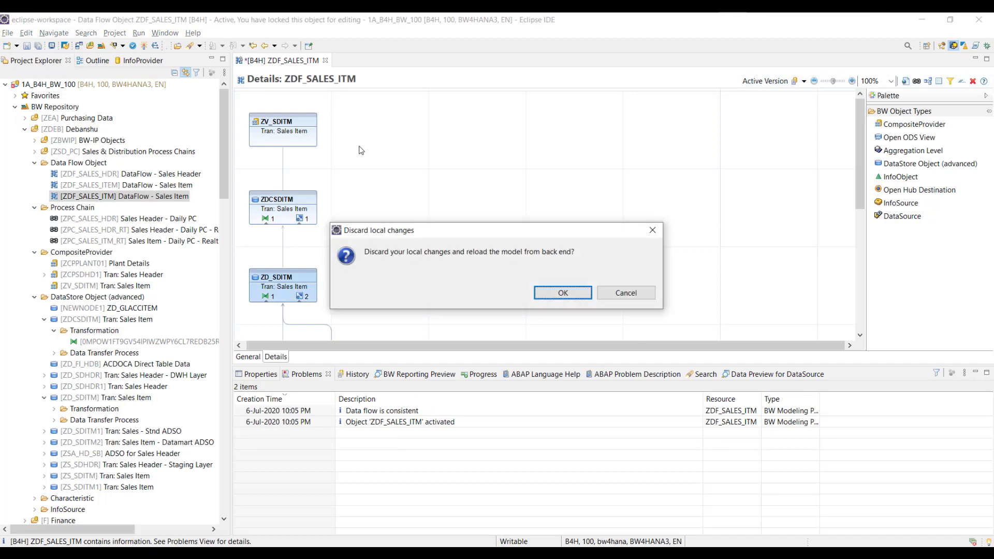
click(557, 293)
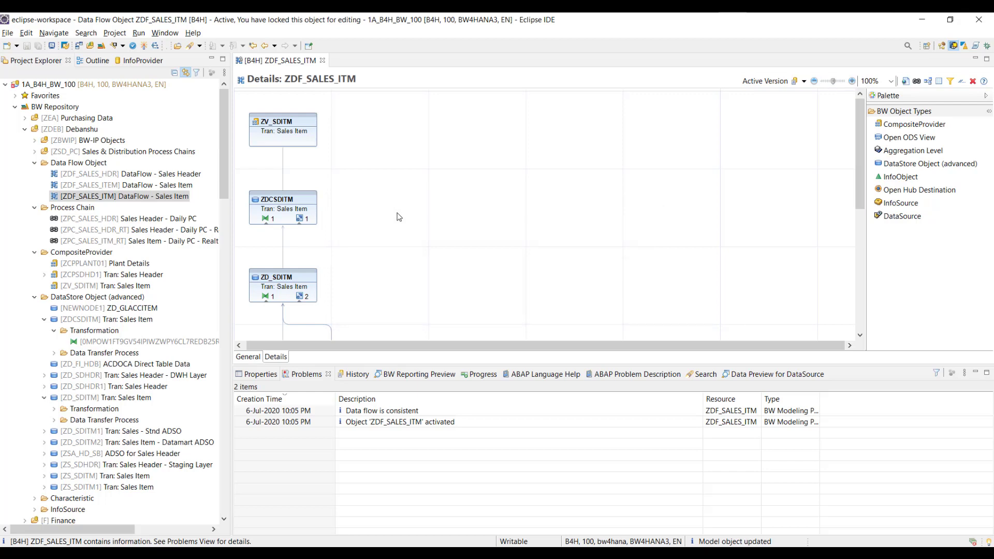
Display the transformation from ZD_SDITM to ZDCSDITM and examine the source fields in its rules for 0MATERIAL navigation attributes
click(265, 220)
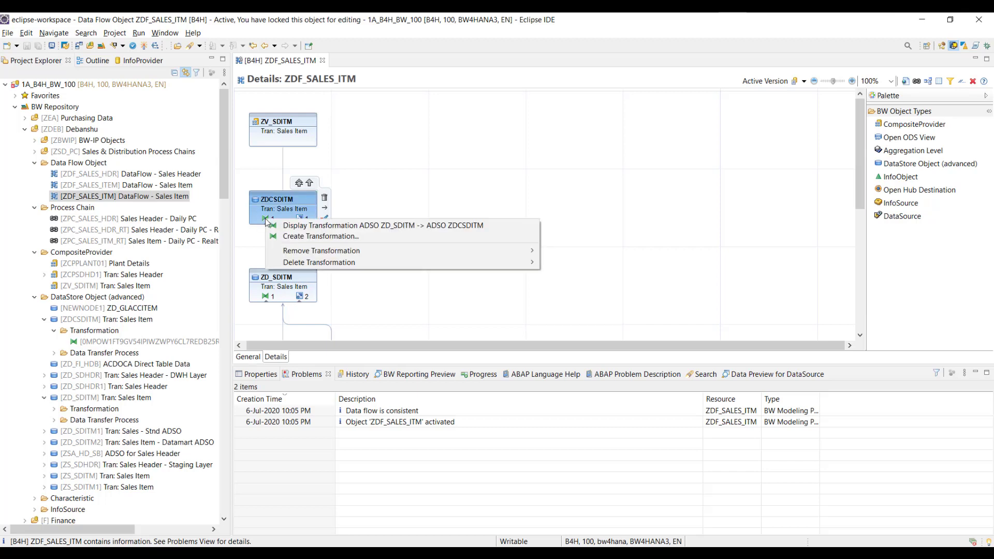
click(361, 226)
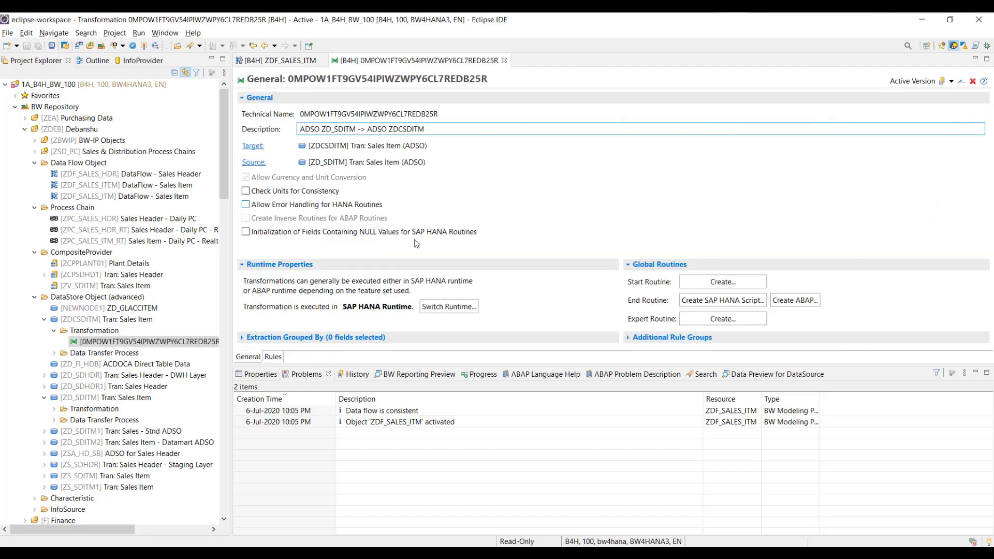
click(273, 357)
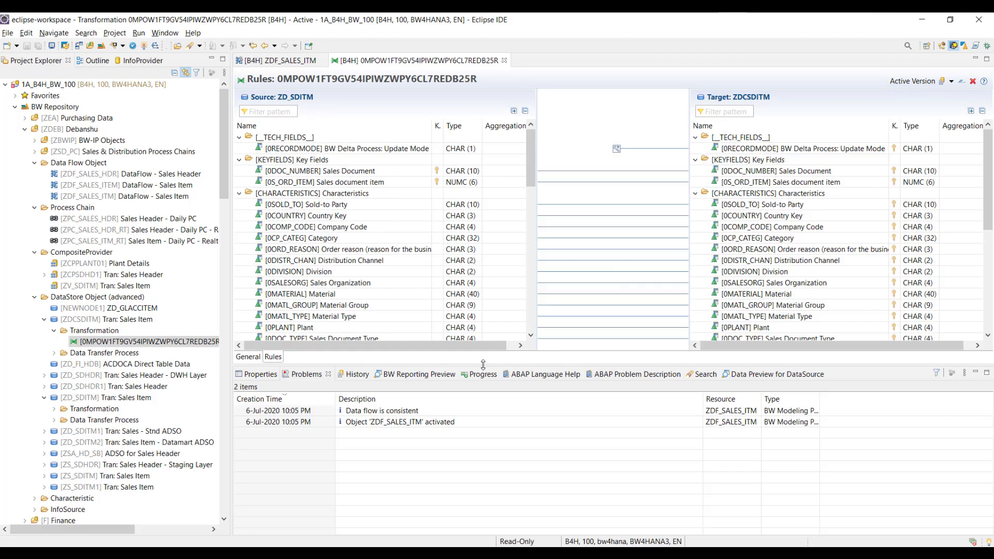
drag(483, 367, 491, 425)
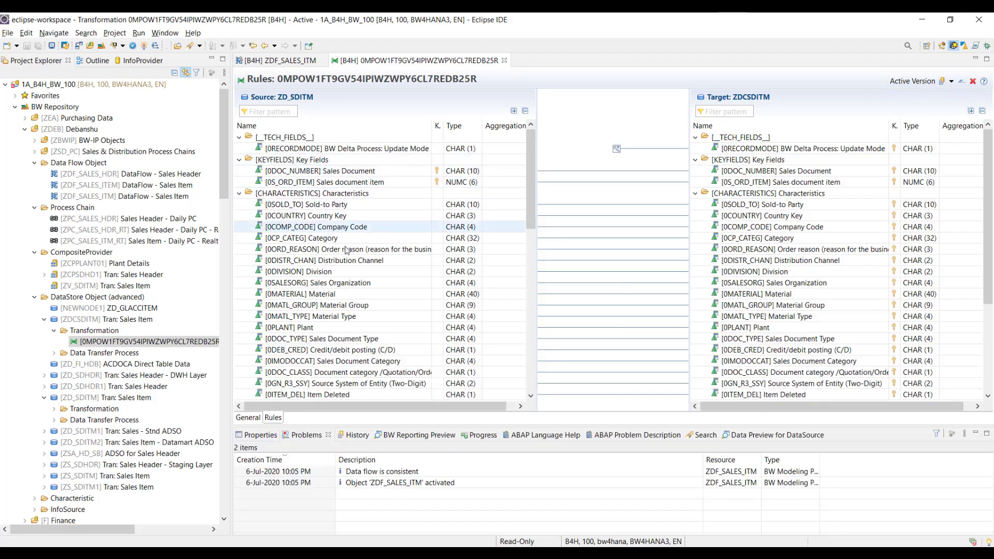
scroll(349, 252, down, 4)
scroll(349, 252, down, 6)
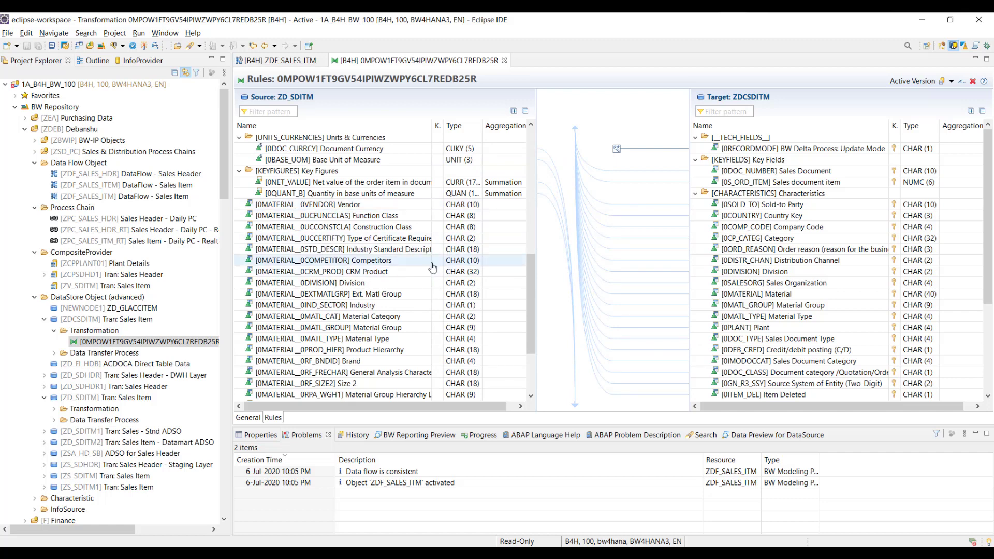
click(364, 309)
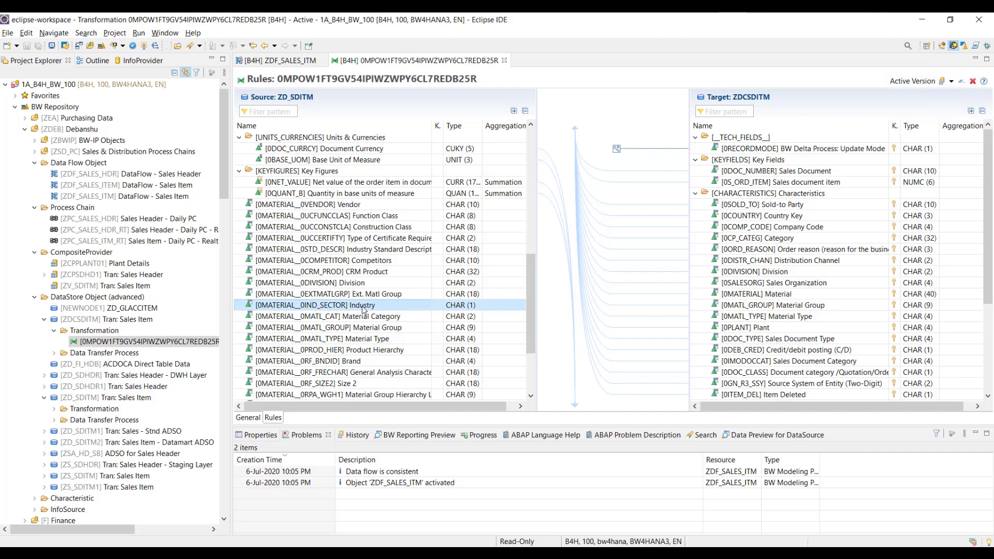